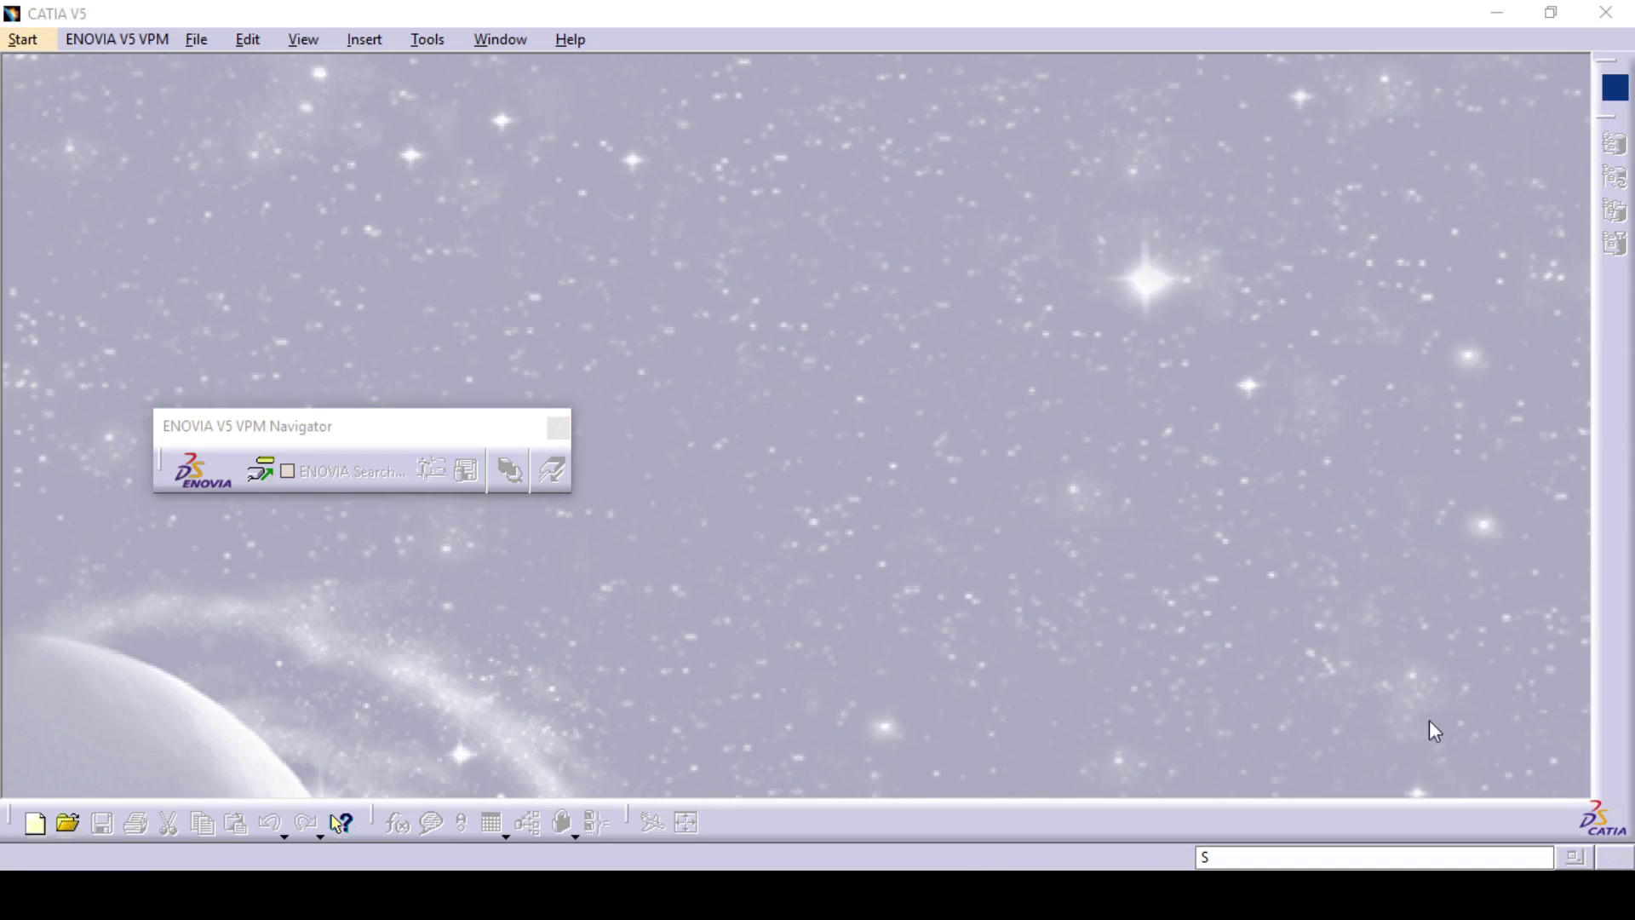
# - Launch Part Design from Start > Mechanical Design to get the New Part dialog
pyautogui.click(24, 41)
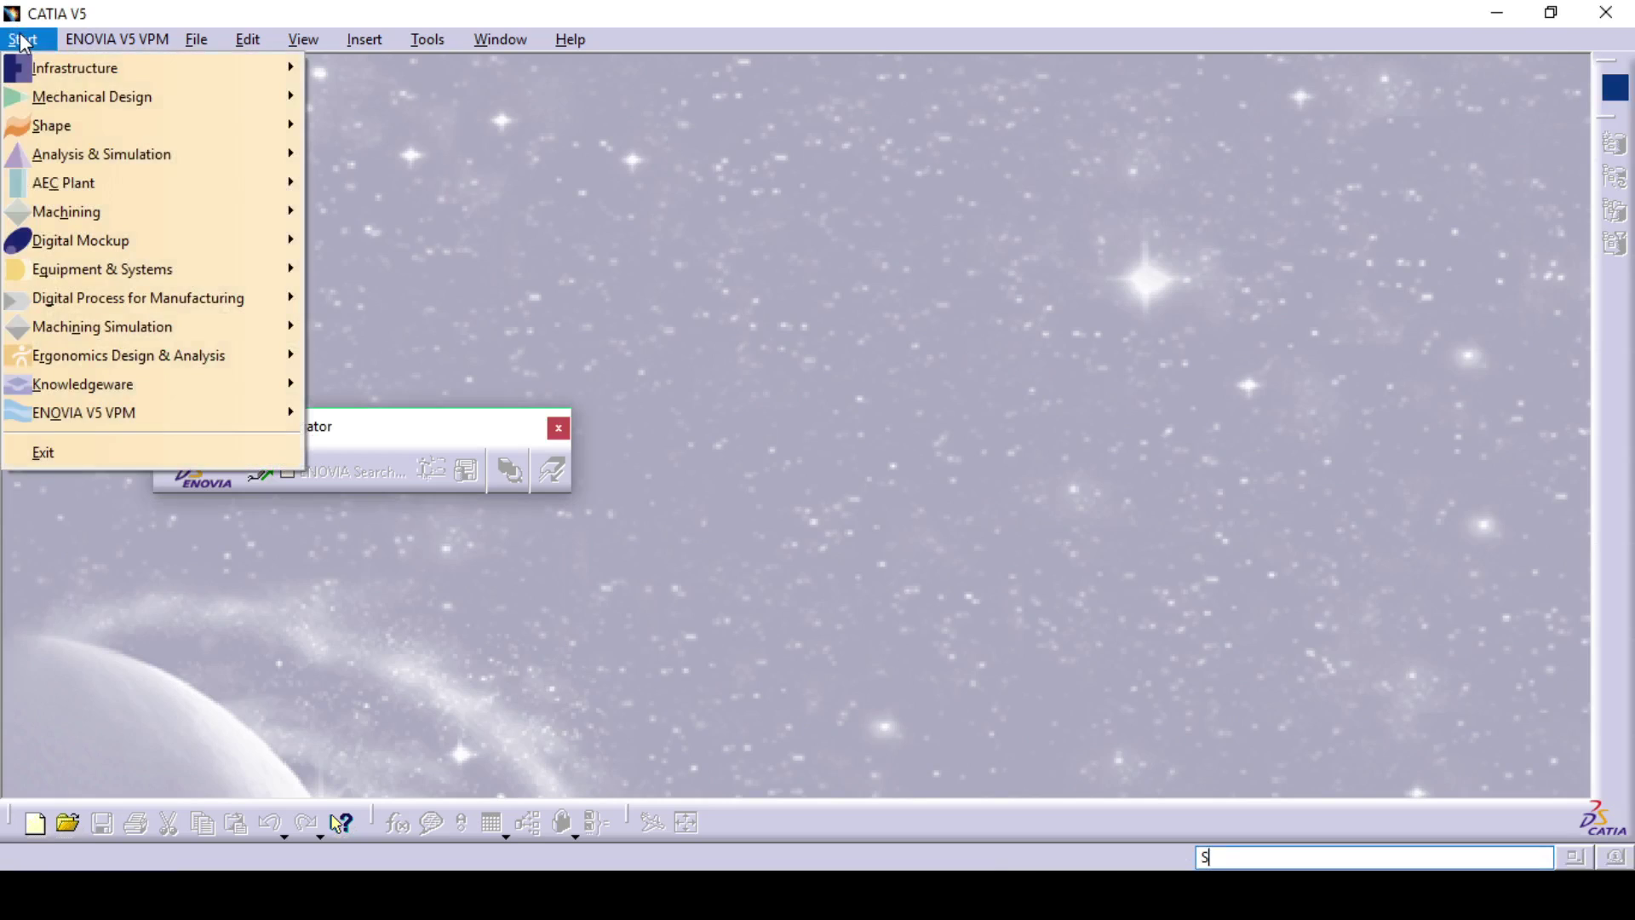
pyautogui.moveTo(204, 98)
pyautogui.click(368, 99)
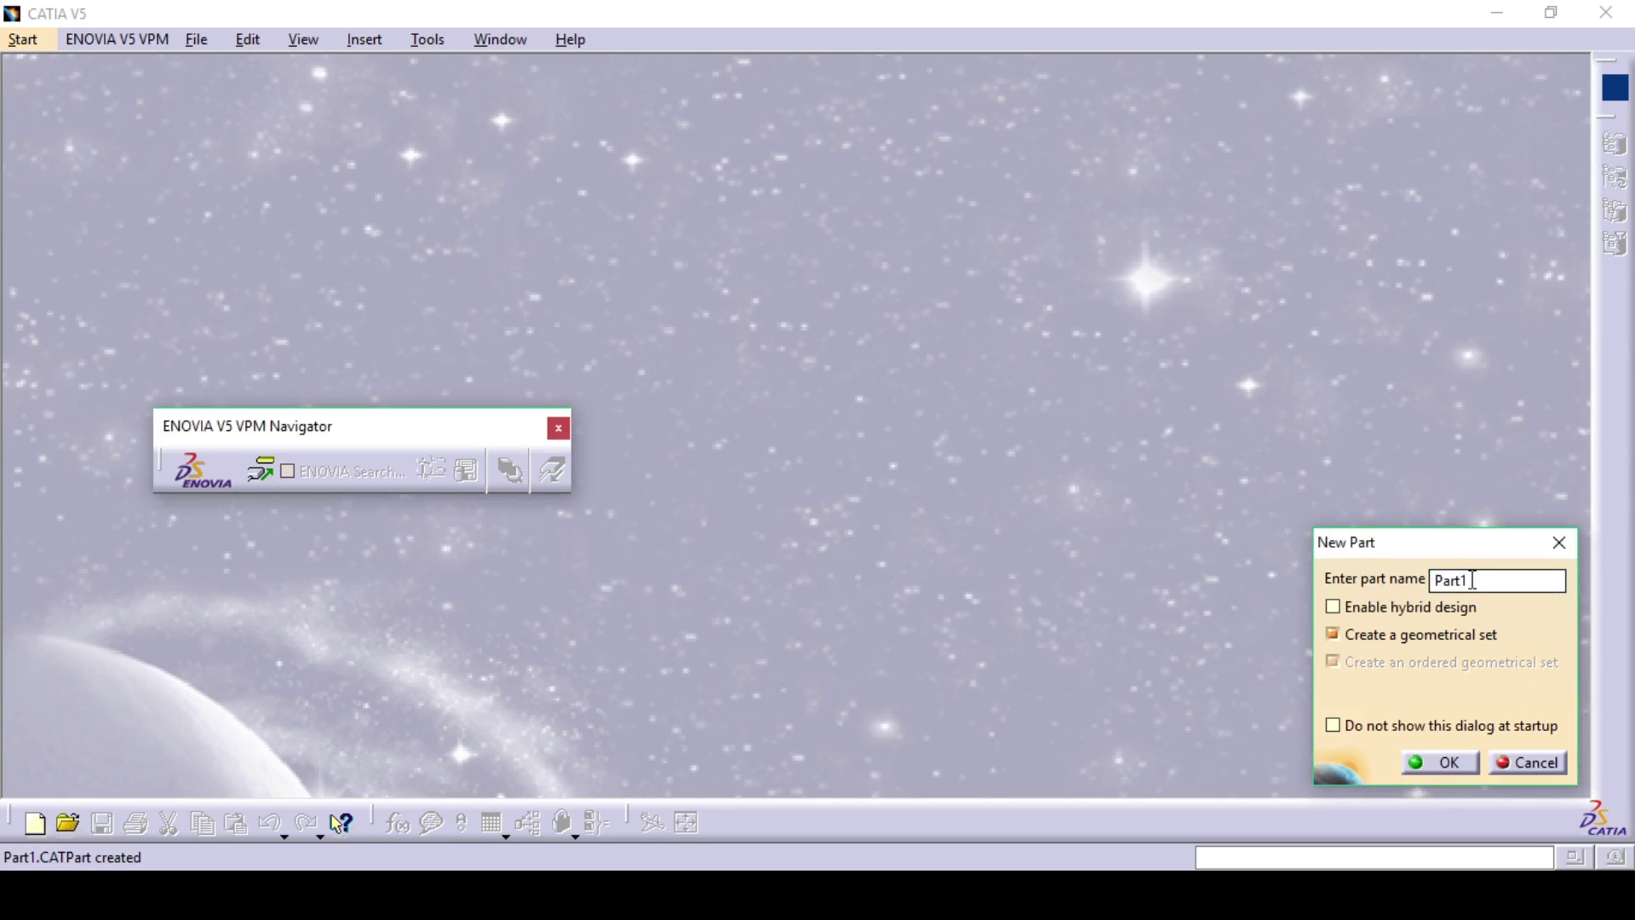
pyautogui.doubleClick(1432, 581)
pyautogui.moveTo(1406, 609)
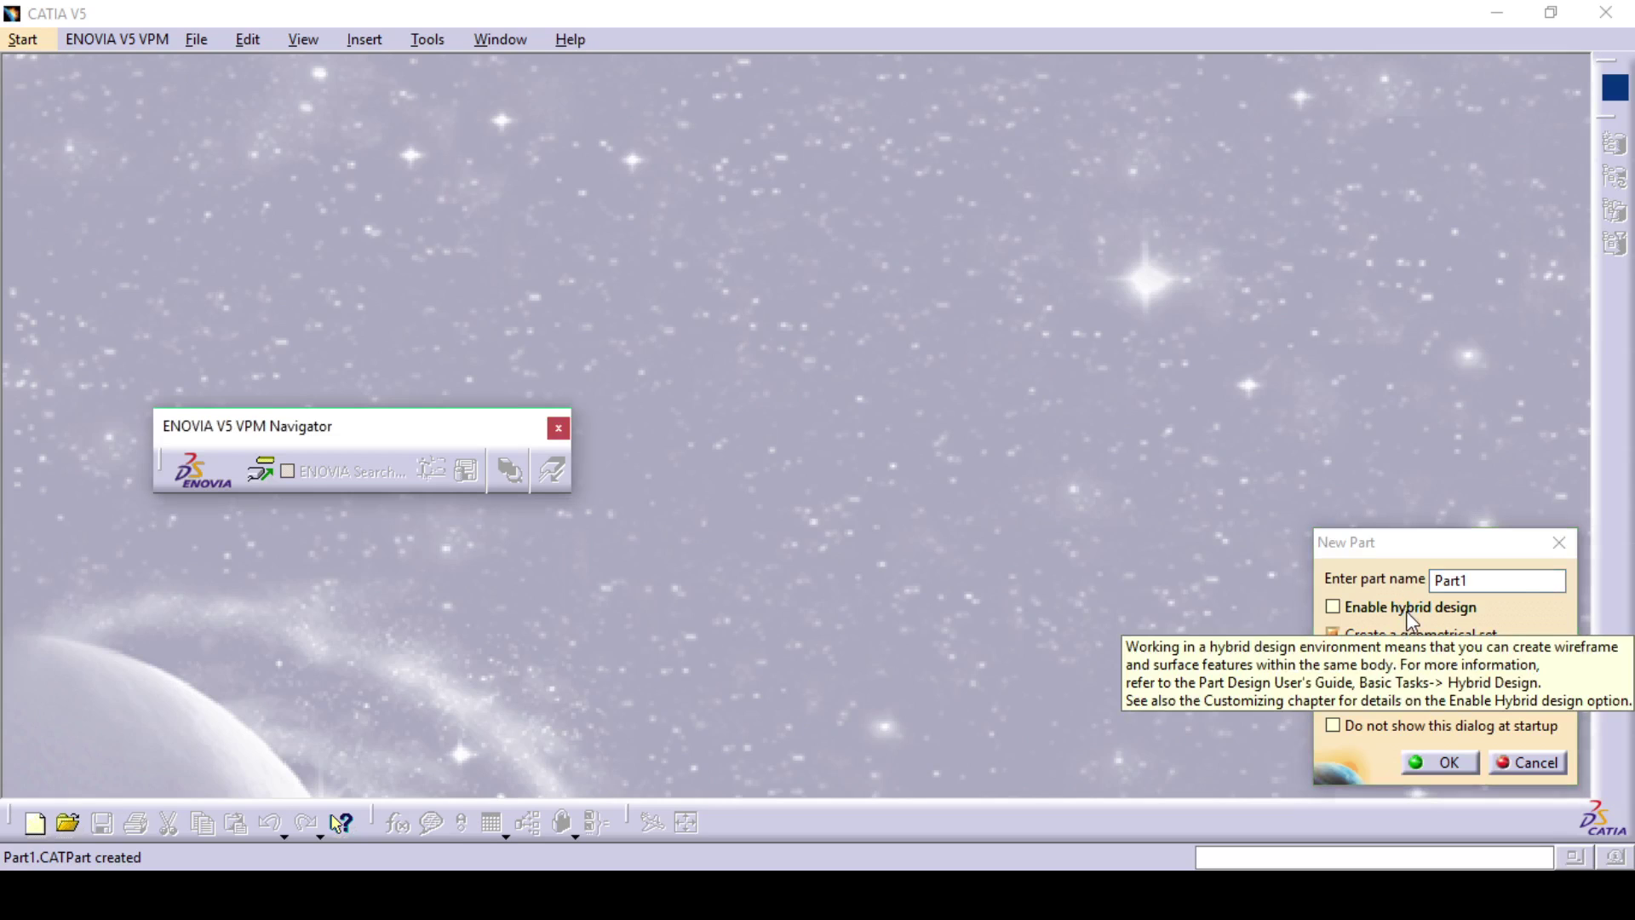
pyautogui.moveTo(1358, 640)
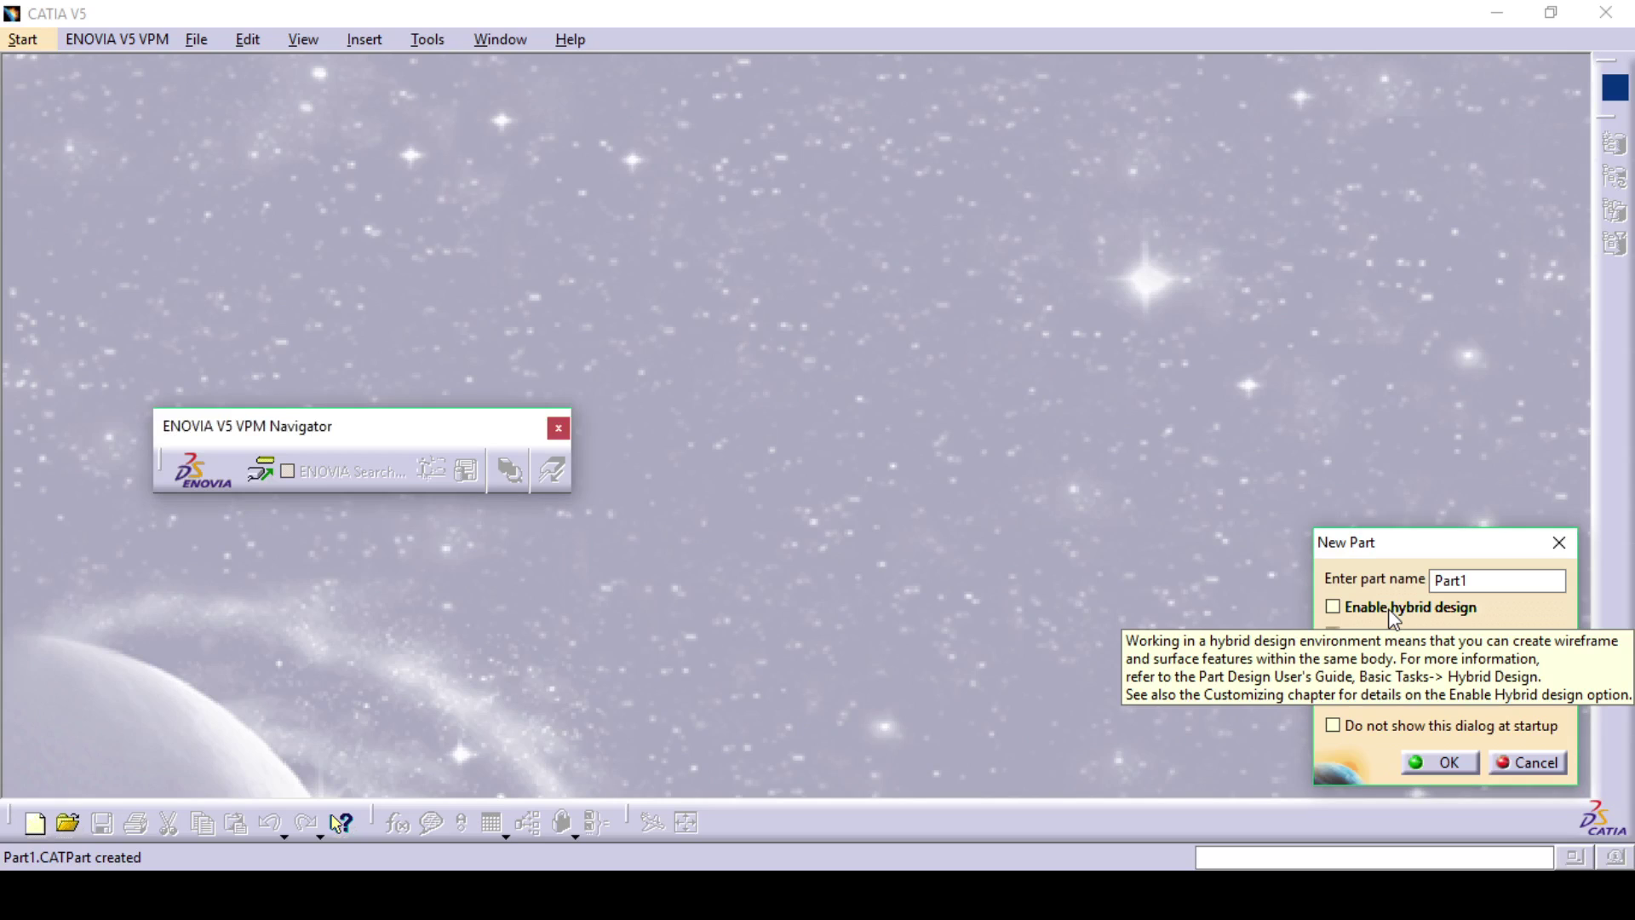
pyautogui.click(1471, 580)
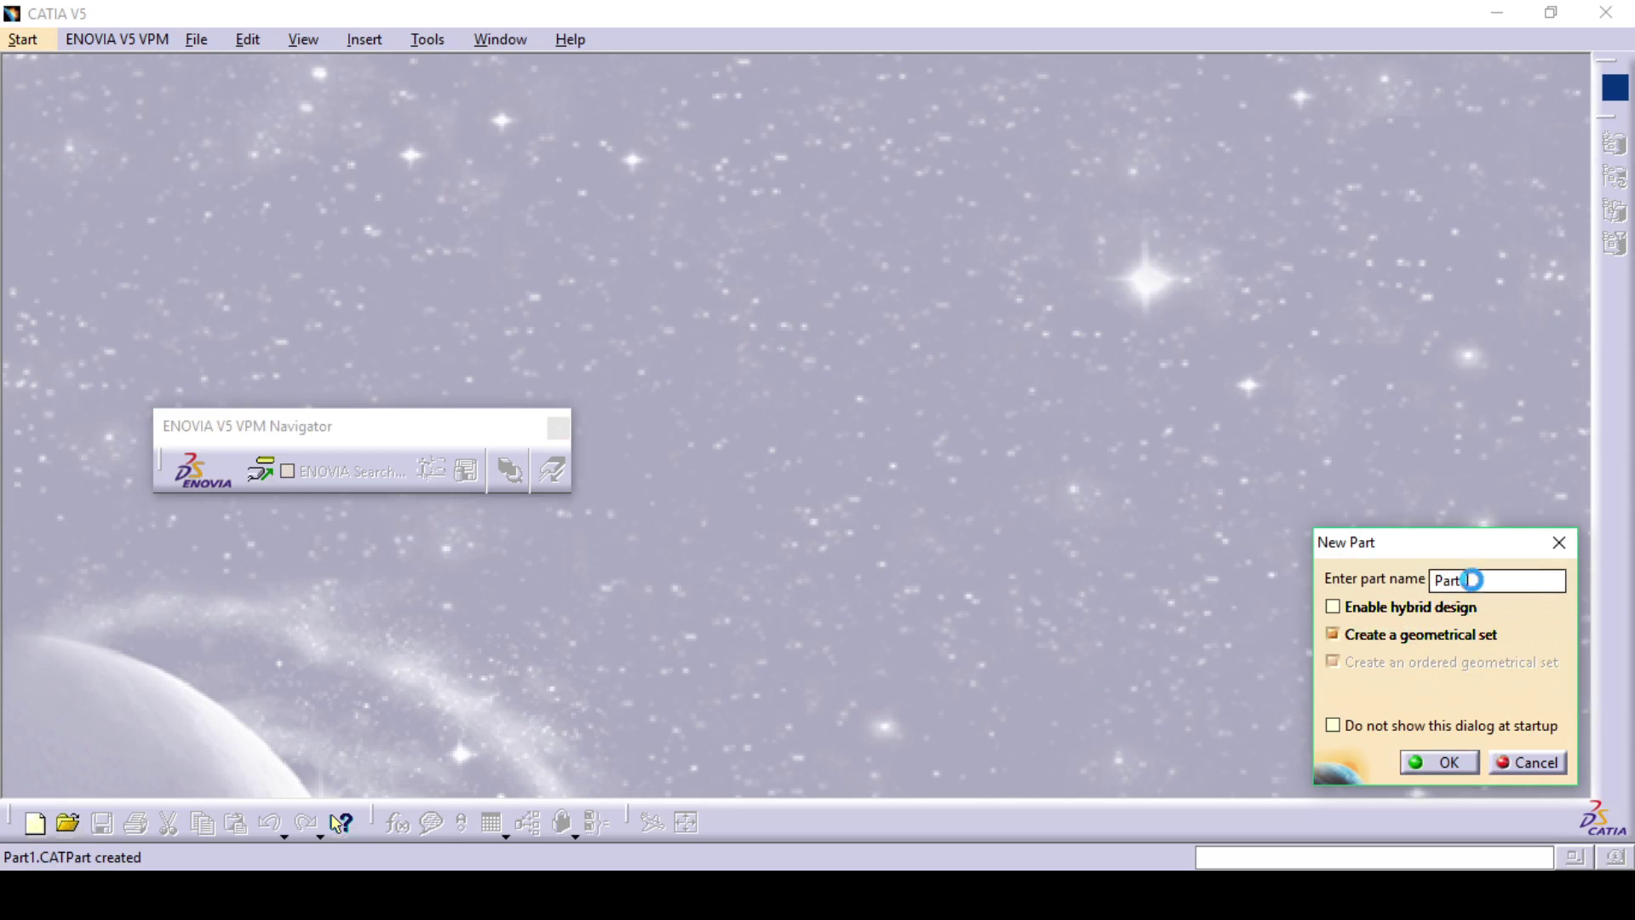
# - Accept the default name Part1 to create the new part
pyautogui.click(1439, 761)
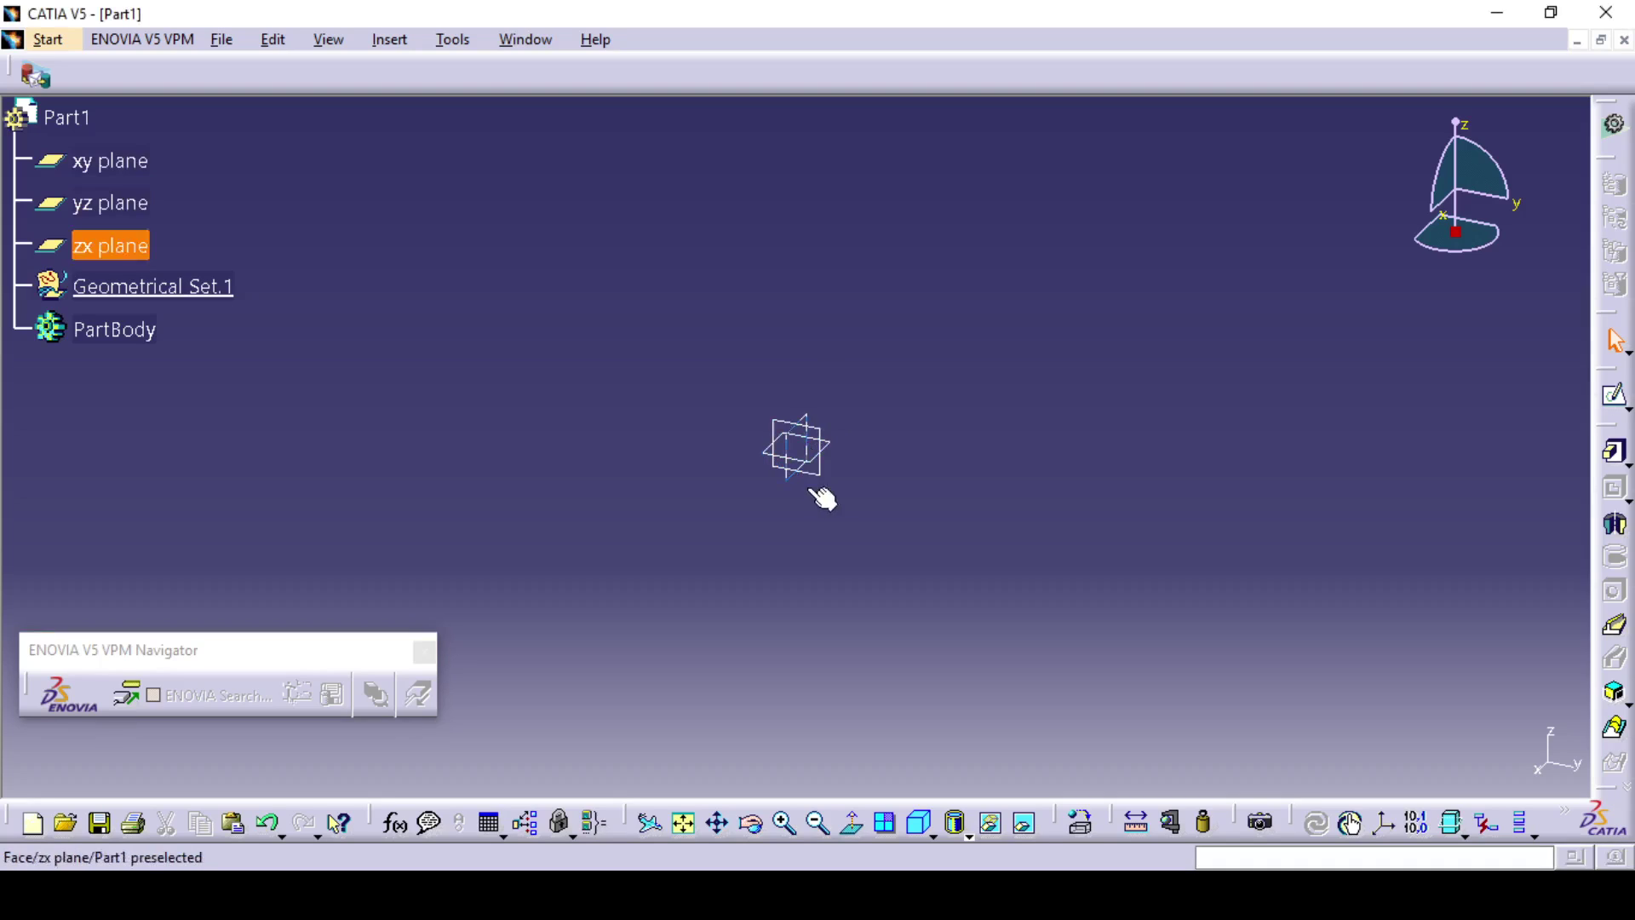
# - Create Sketch.1 on the xy plane and nudge the ENOVIA, selection filter and sketch tools toolbars
pyautogui.click(833, 446)
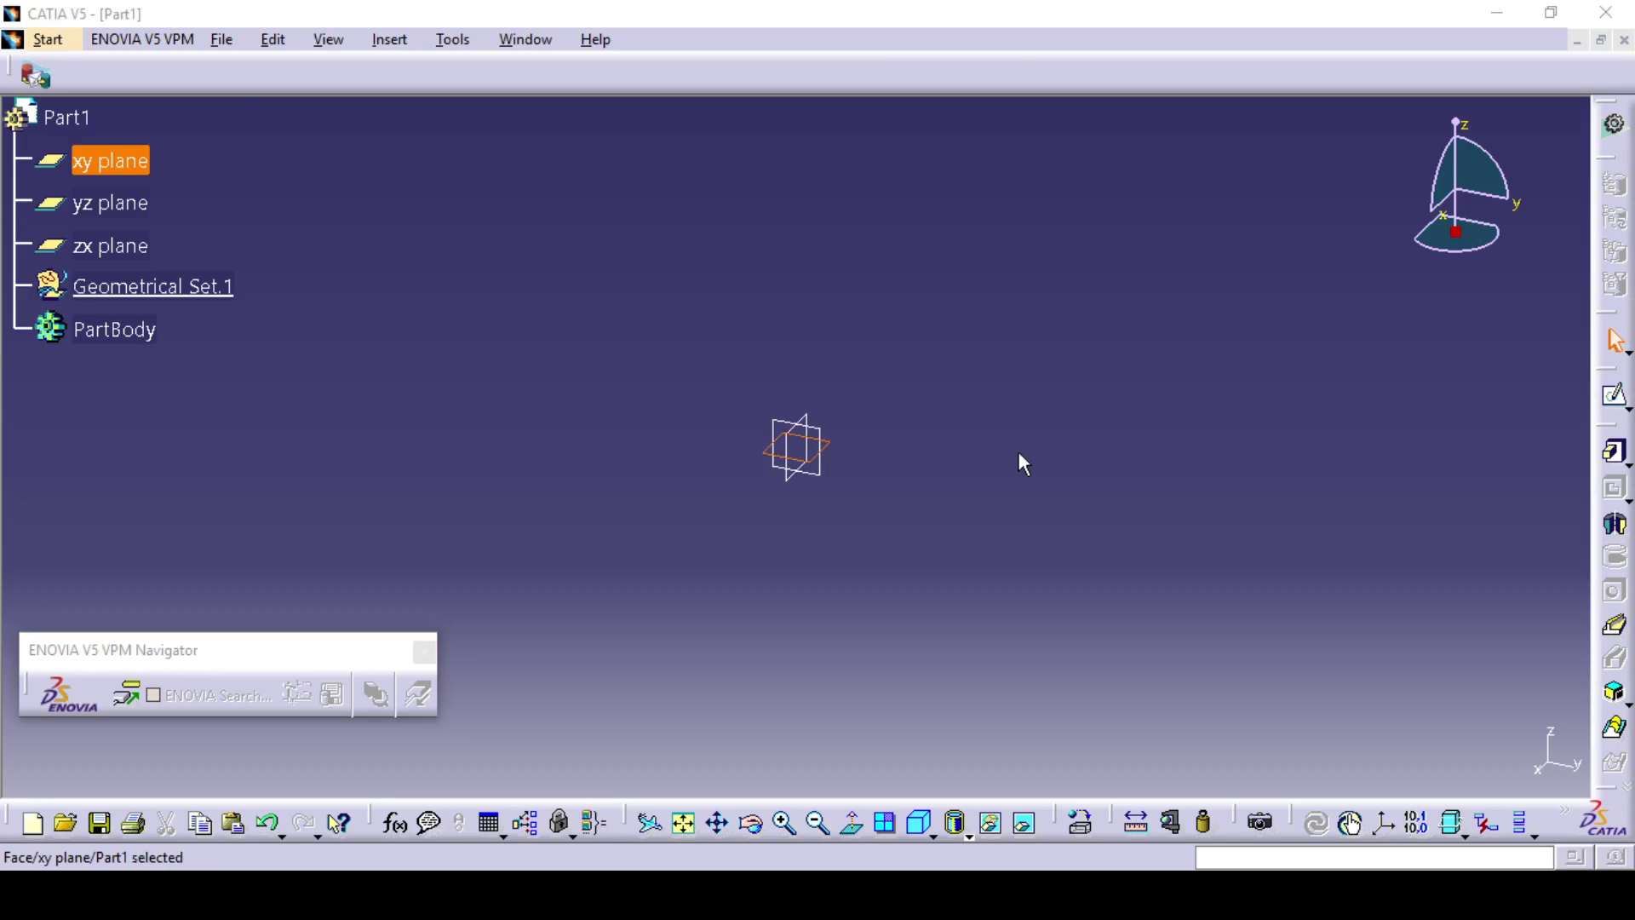
pyautogui.click(1615, 400)
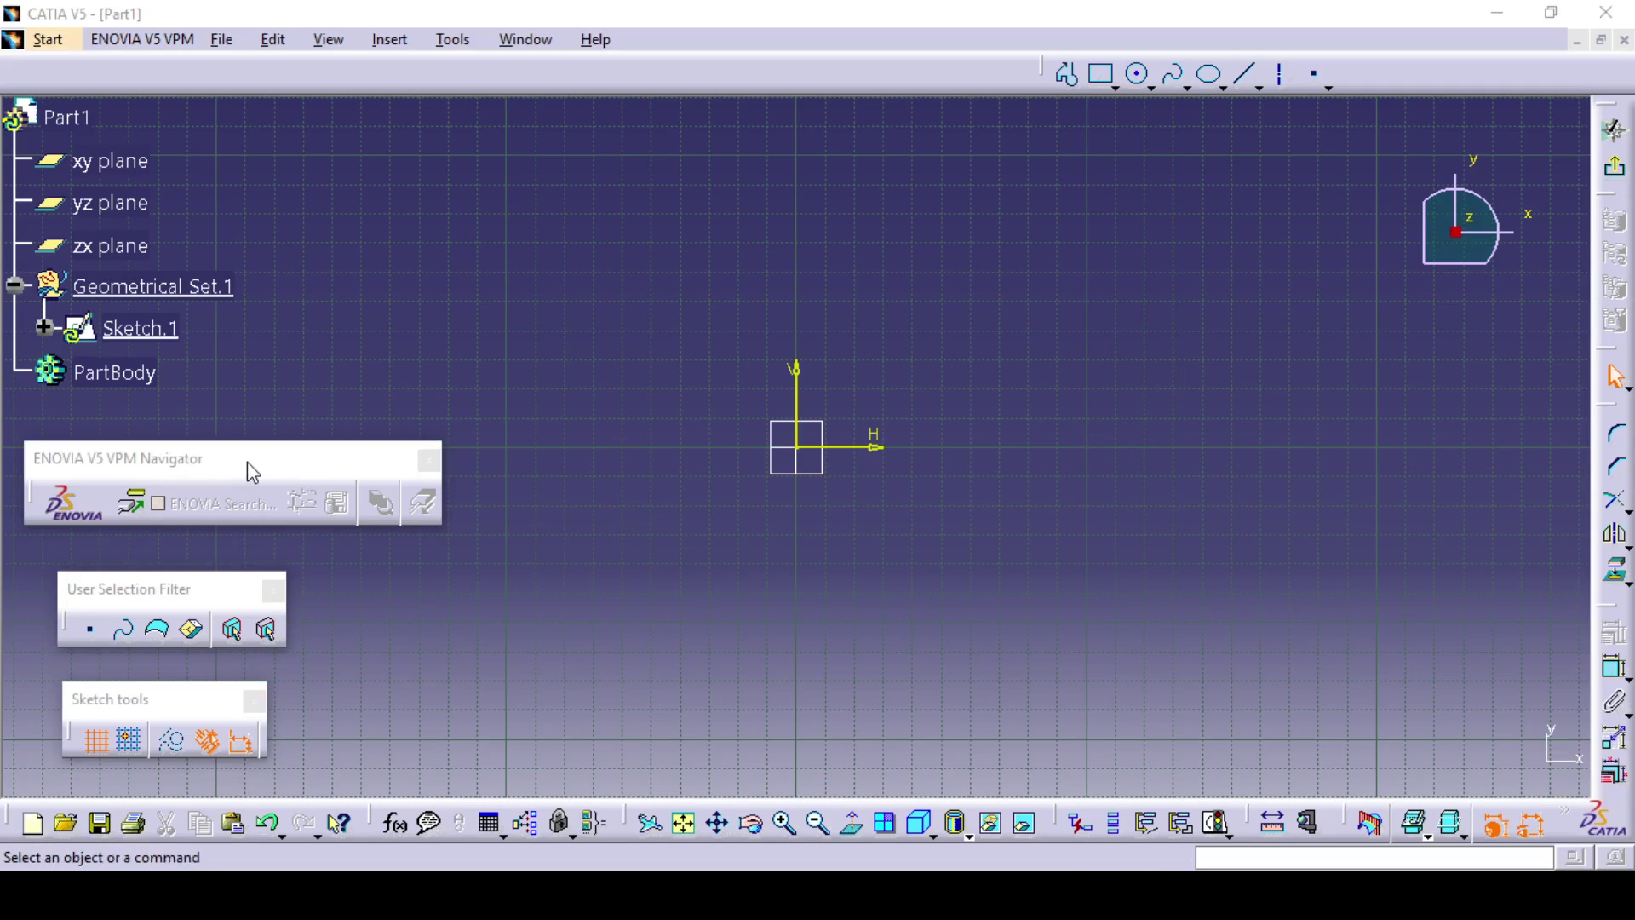
pyautogui.moveTo(247, 462); pyautogui.dragTo(244, 465)
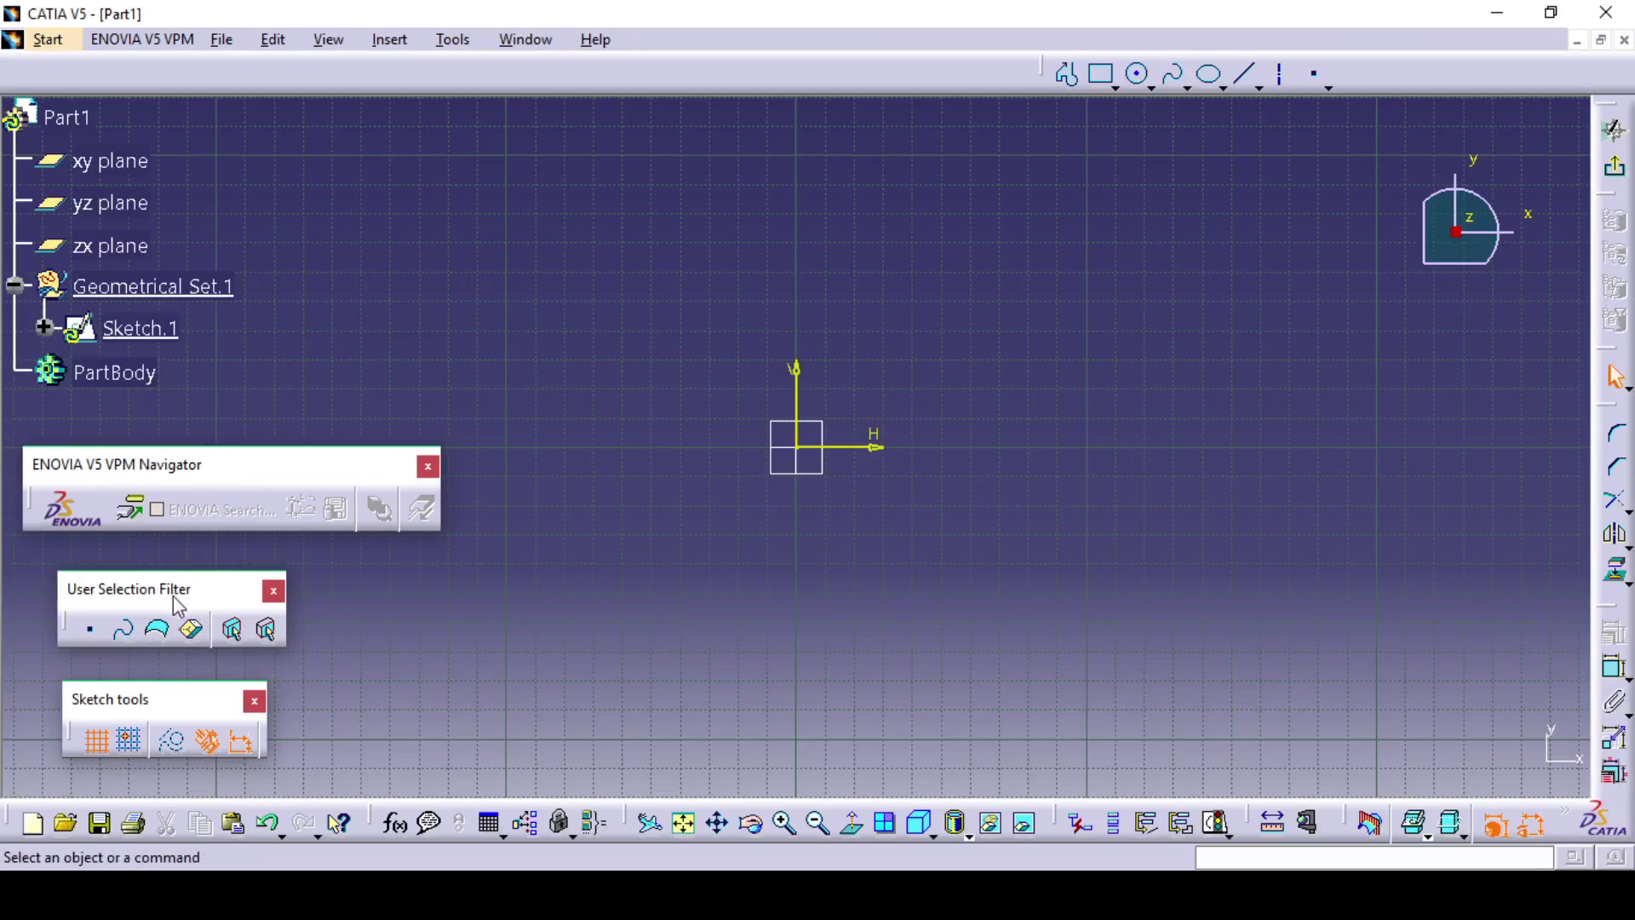
pyautogui.moveTo(175, 601); pyautogui.dragTo(164, 607)
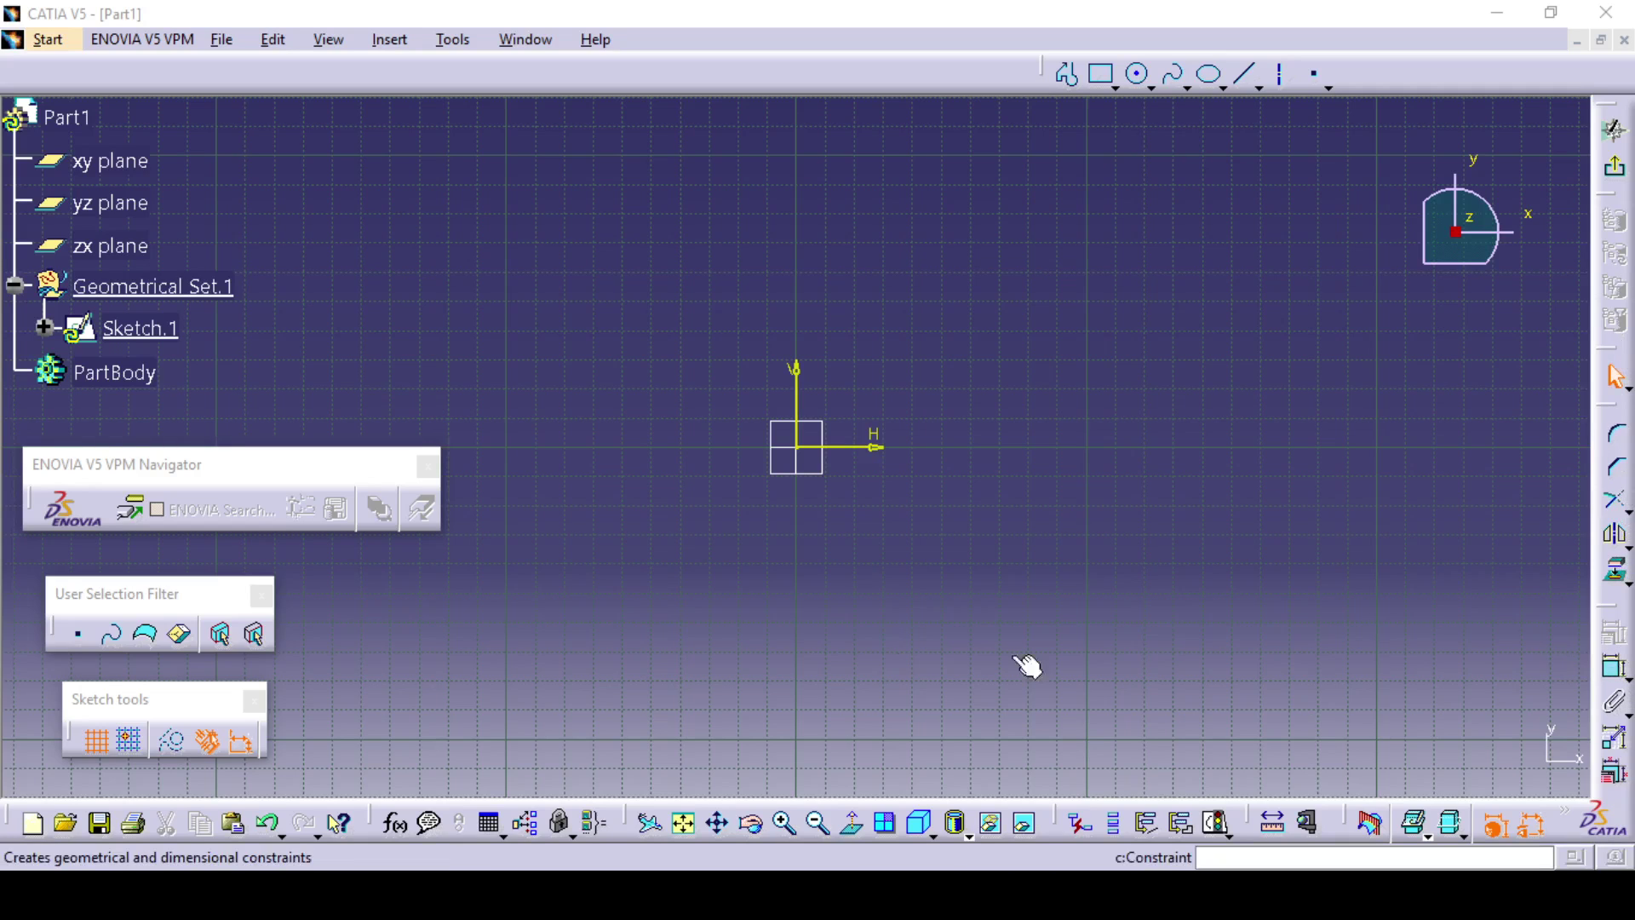
pyautogui.moveTo(155, 704); pyautogui.dragTo(148, 712)
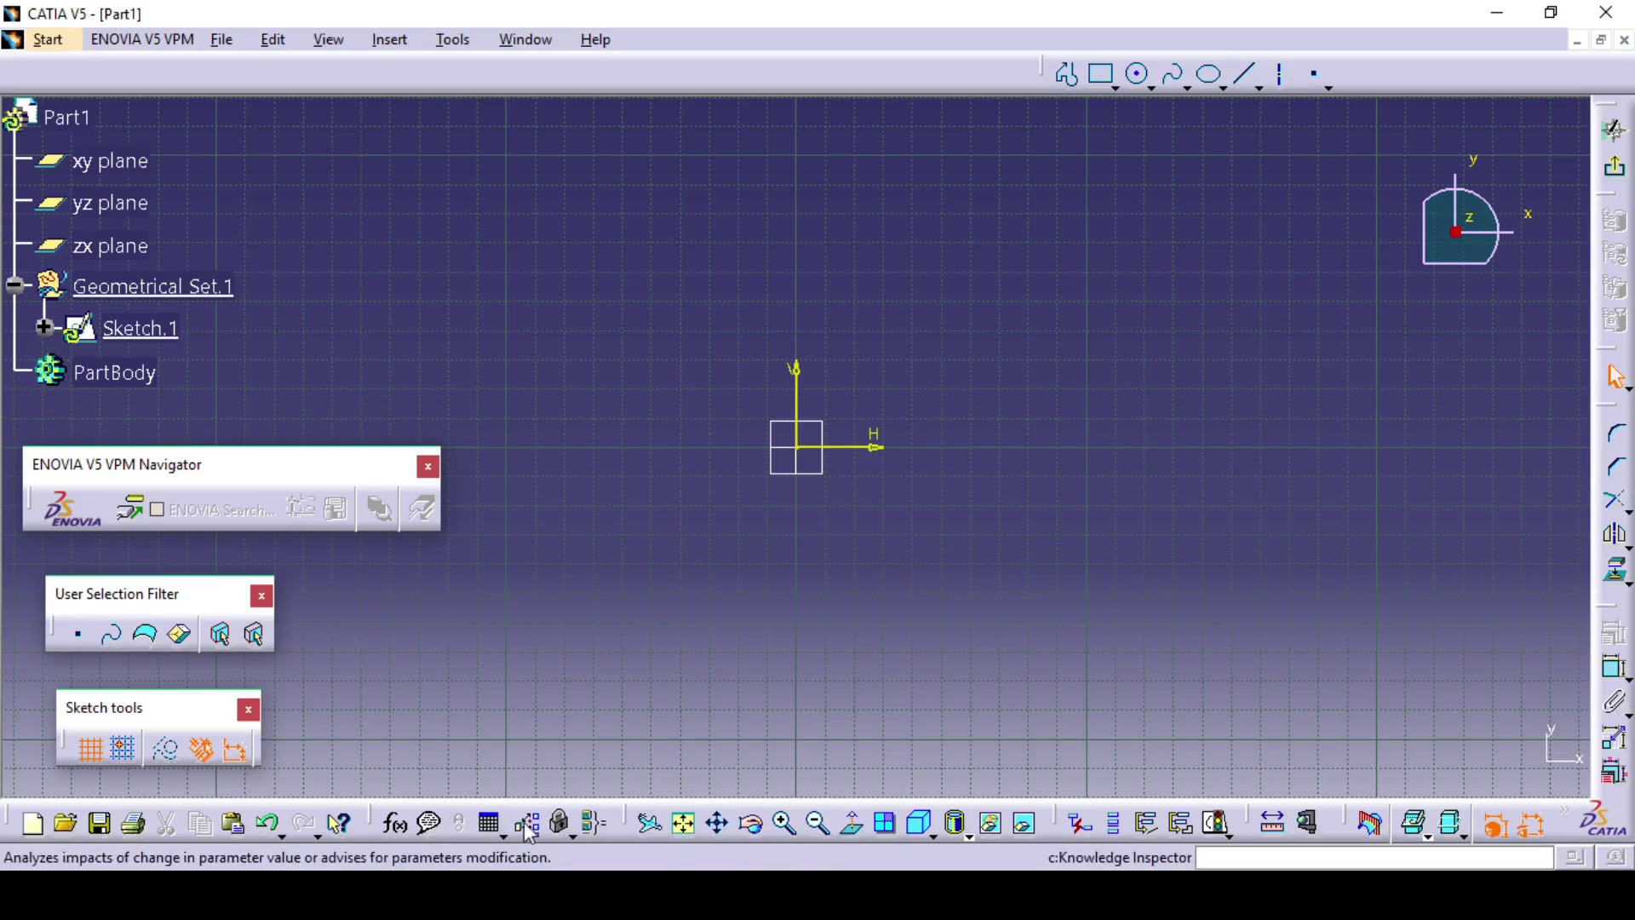
pyautogui.click(562, 824)
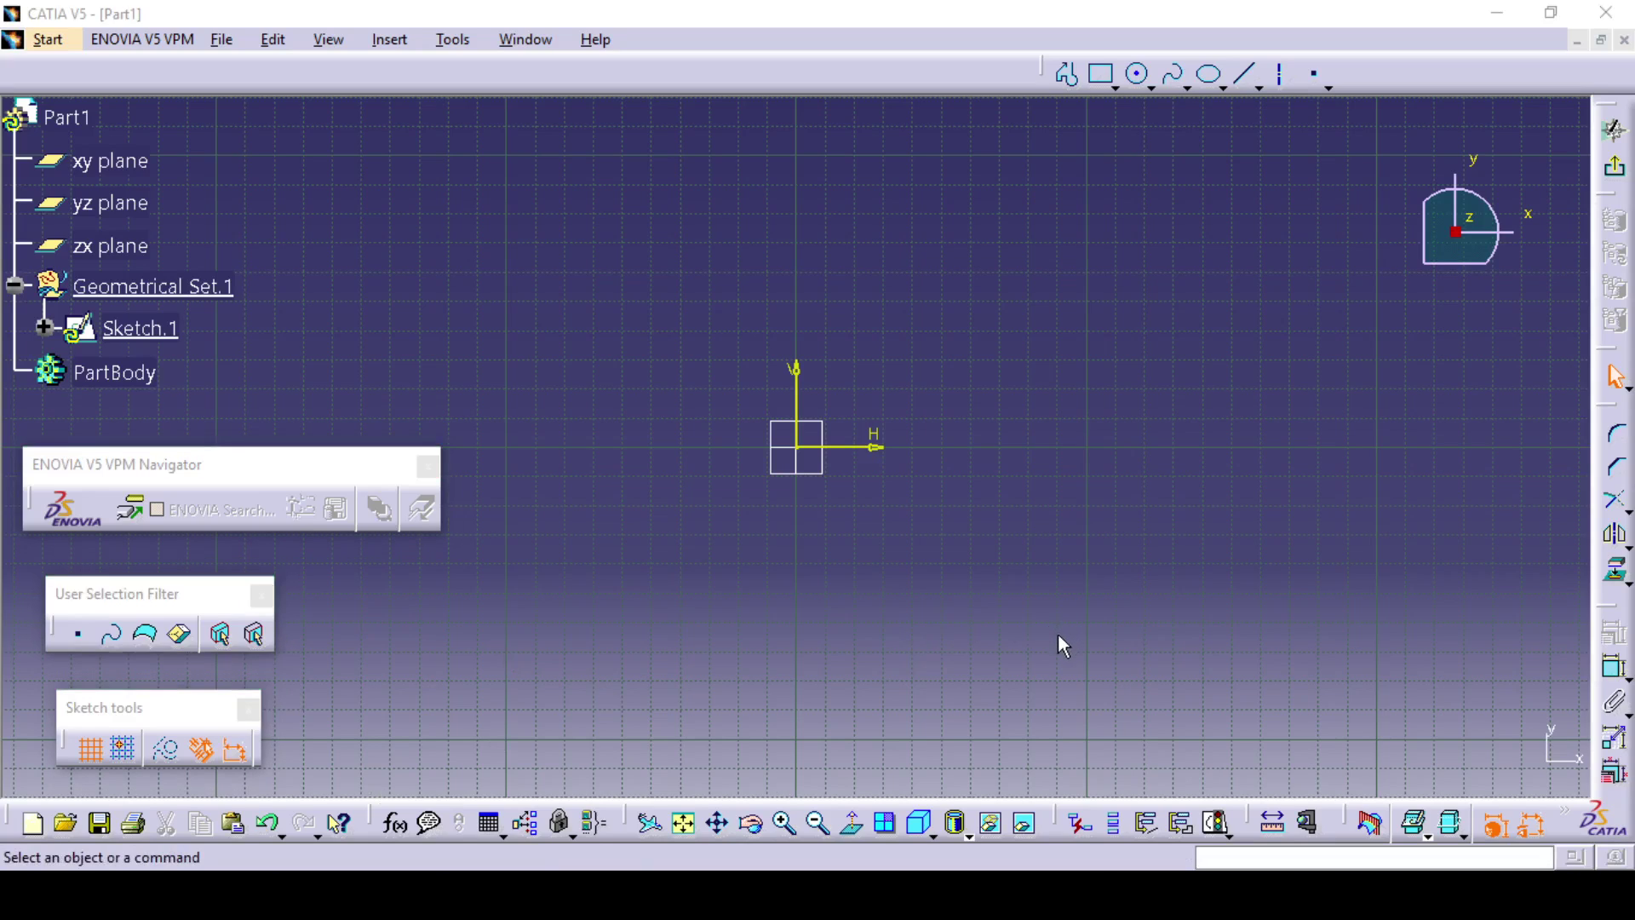
# - Undock and close the Constraint and the corner, trim and mirror toolbars
pyautogui.moveTo(1607, 617); pyautogui.dragTo(1373, 307)
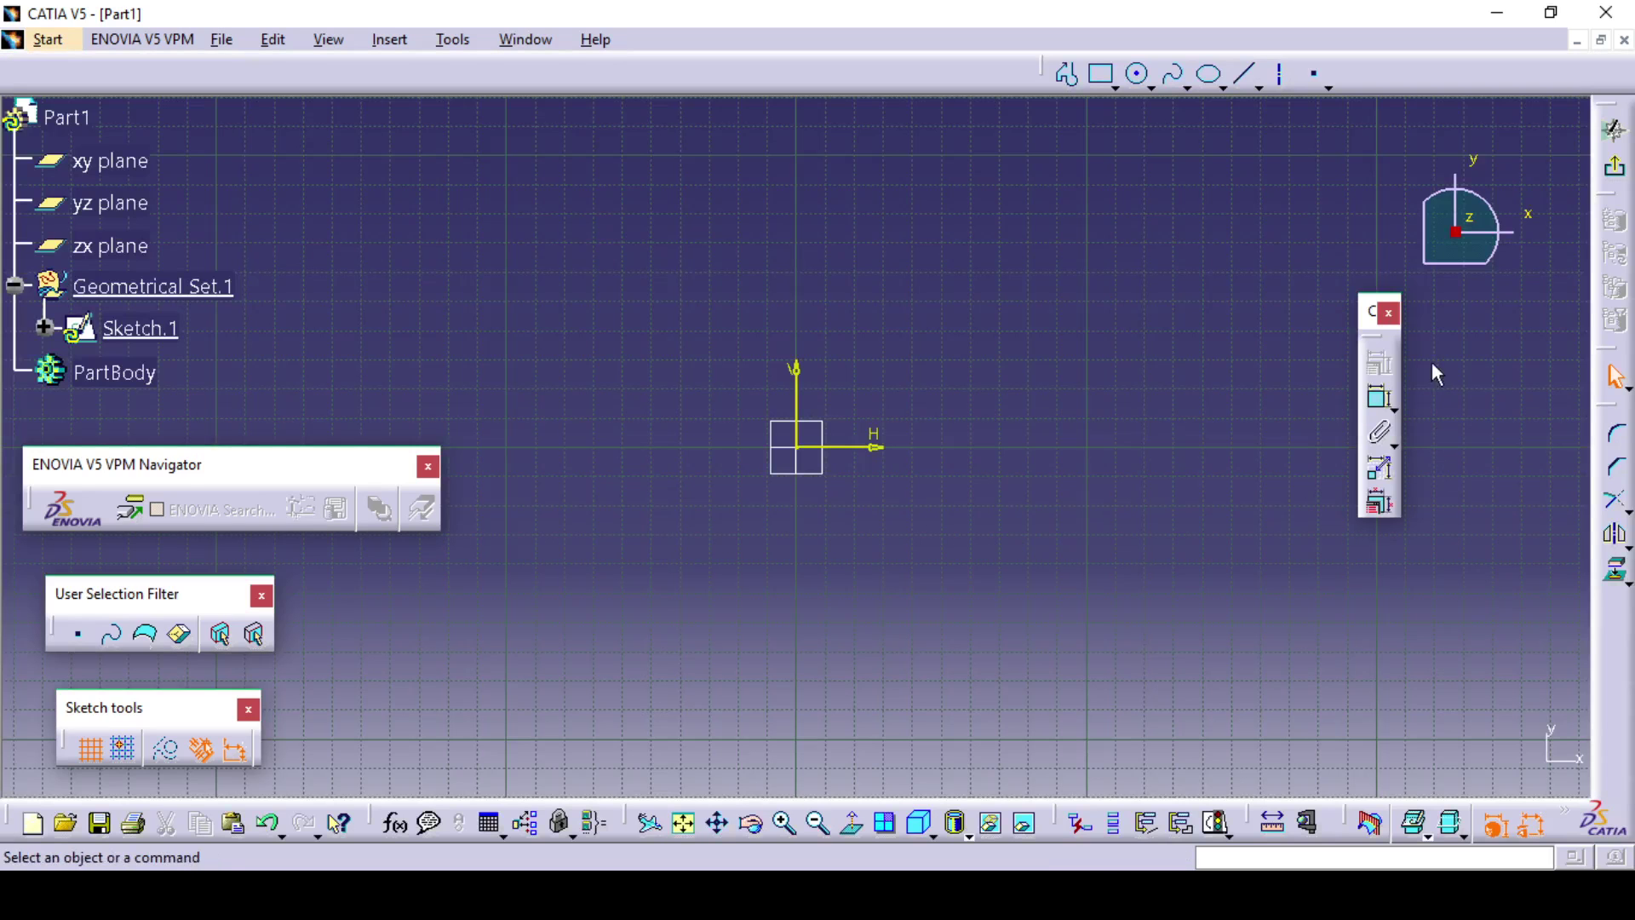
pyautogui.click(1395, 314)
pyautogui.moveTo(1616, 447); pyautogui.dragTo(1417, 420)
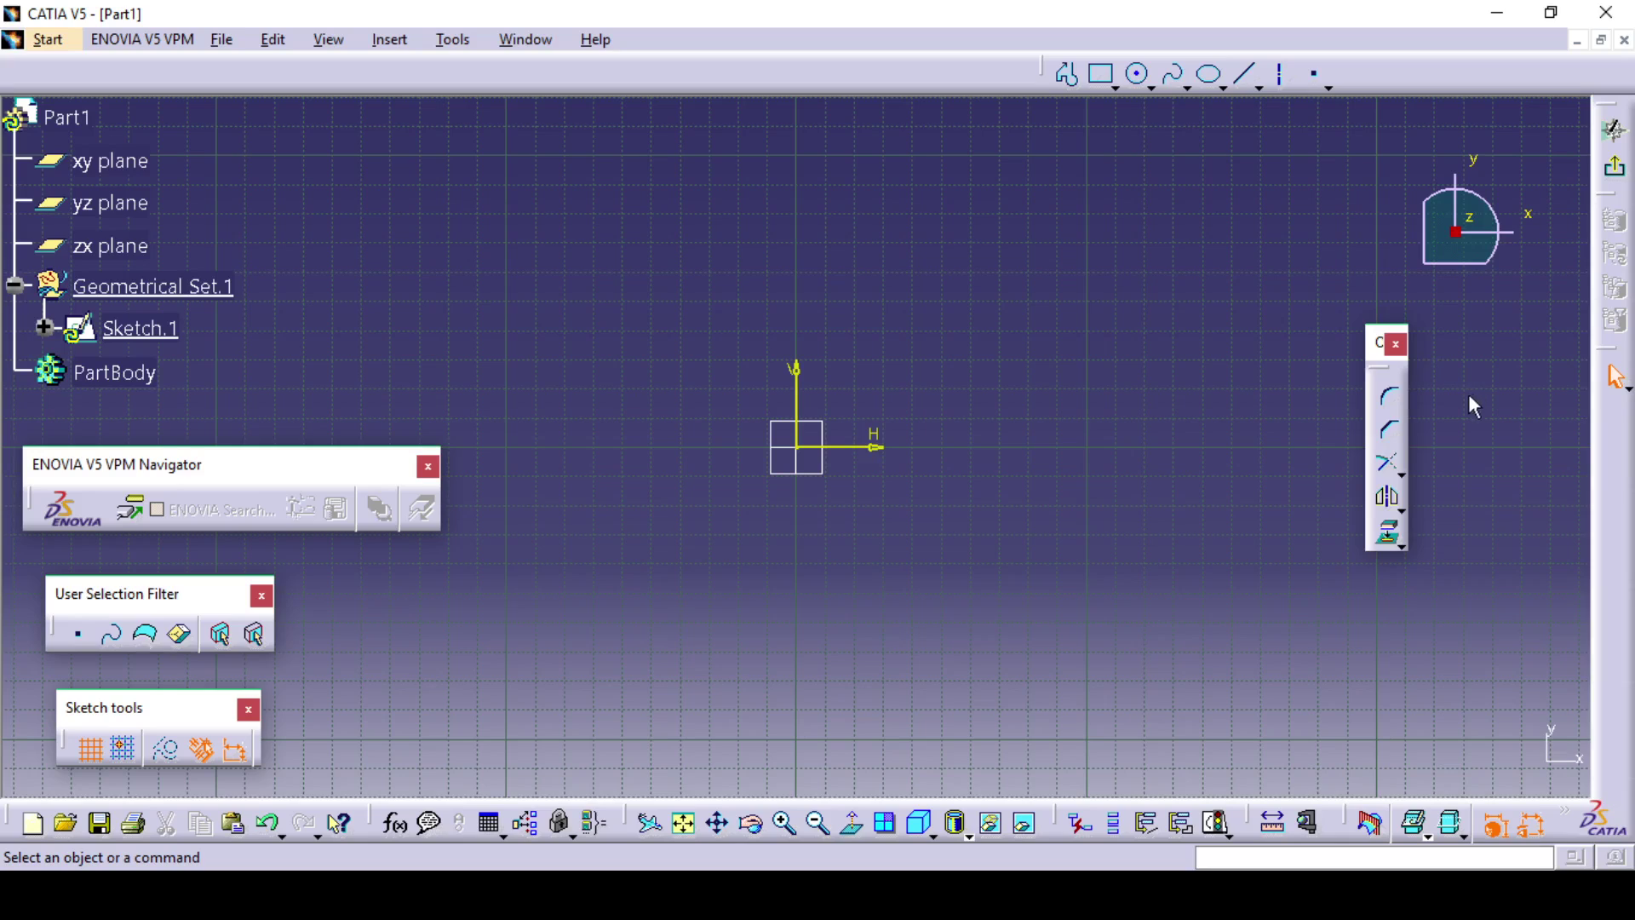
pyautogui.click(1398, 344)
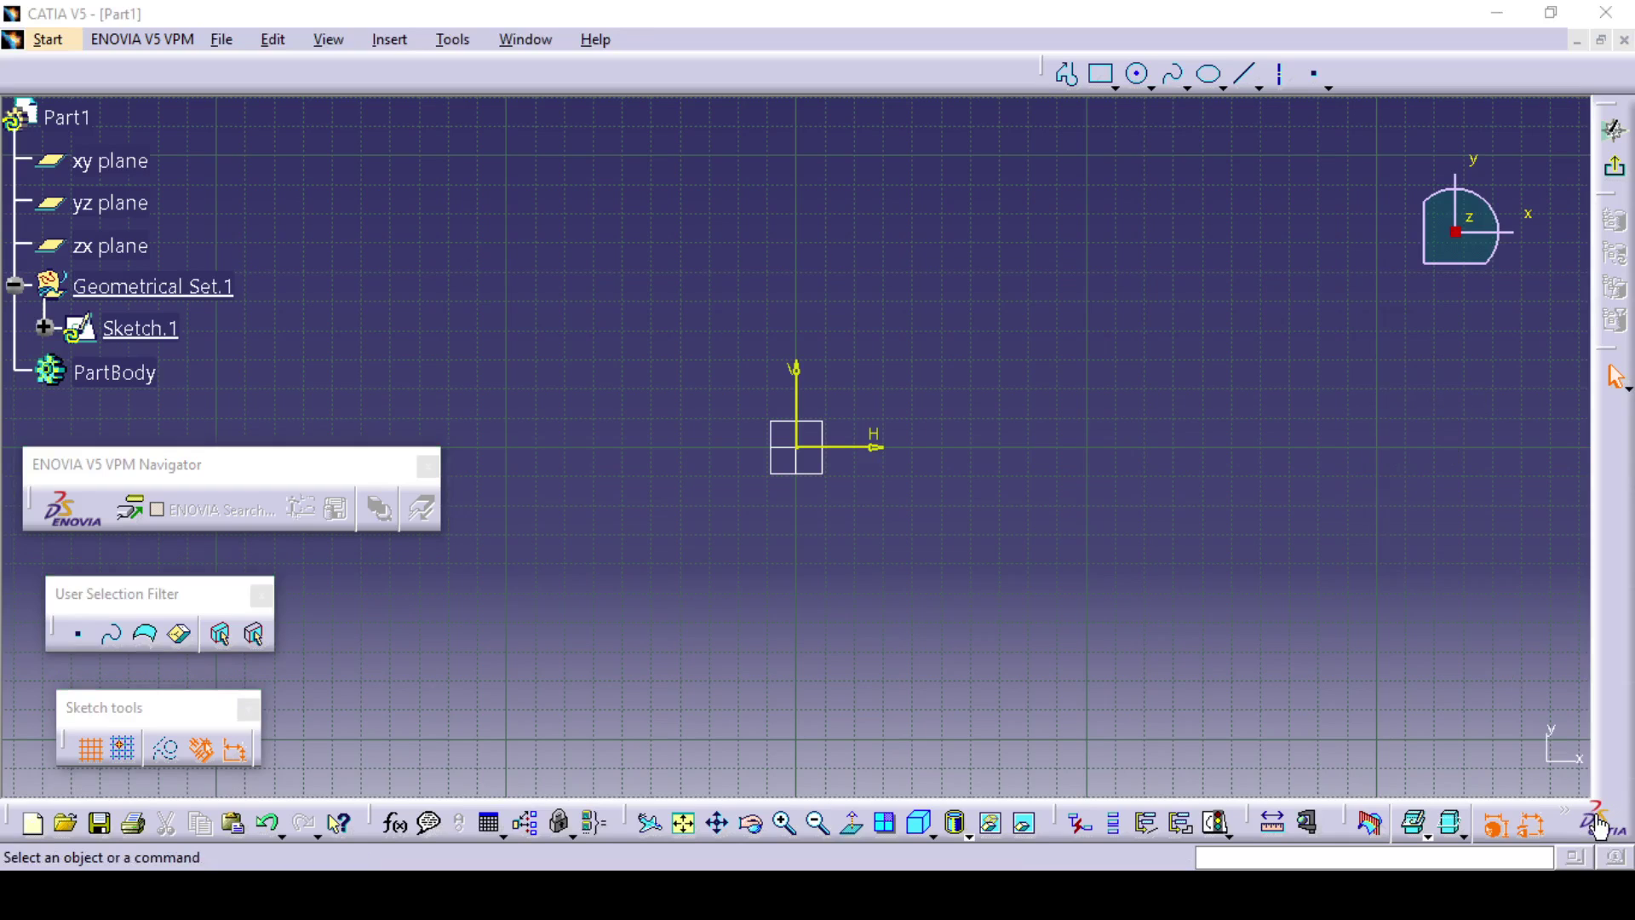
# - Restore all toolbar contents and default positions from the Customize dialog's Toolbars tab
pyautogui.rightClick(1599, 825)
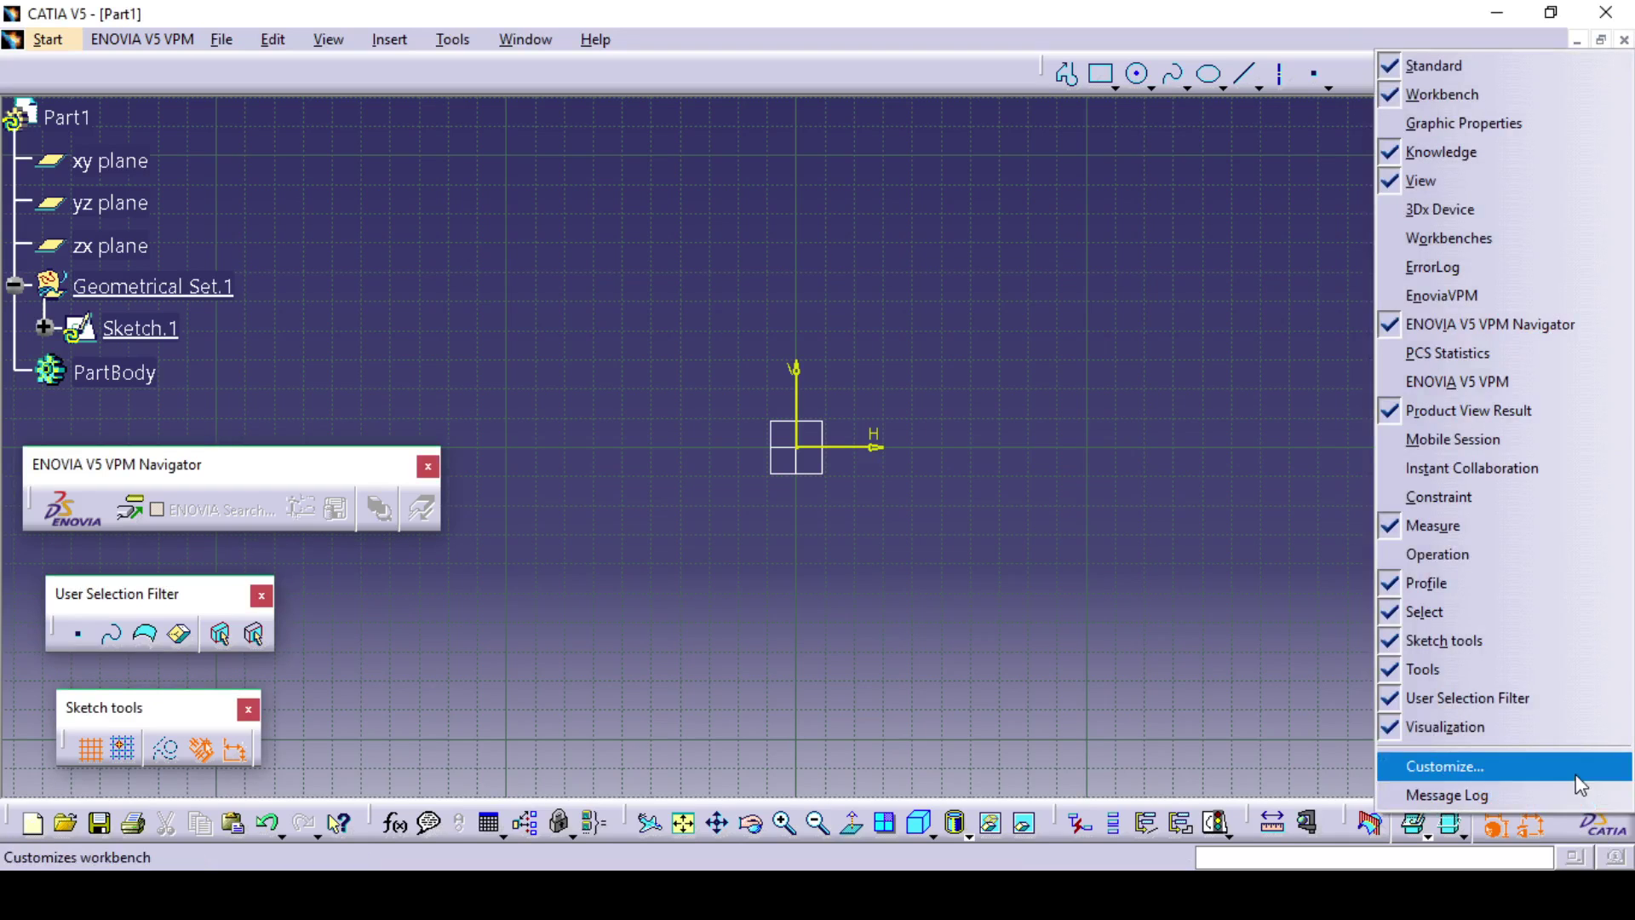
pyautogui.click(1578, 776)
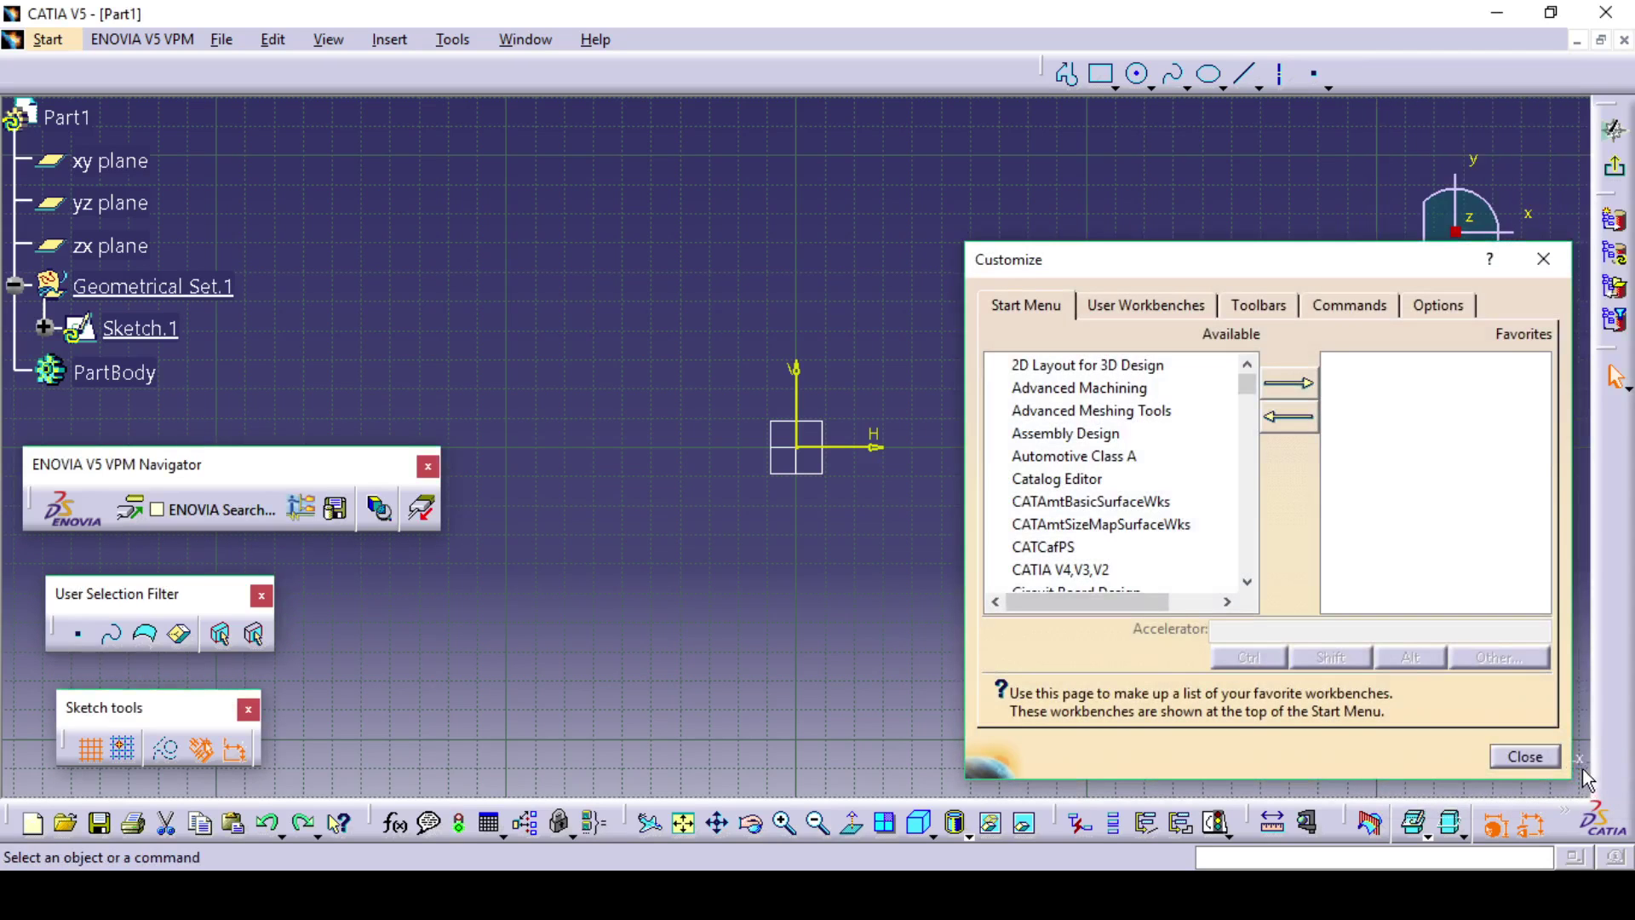
pyautogui.click(1258, 311)
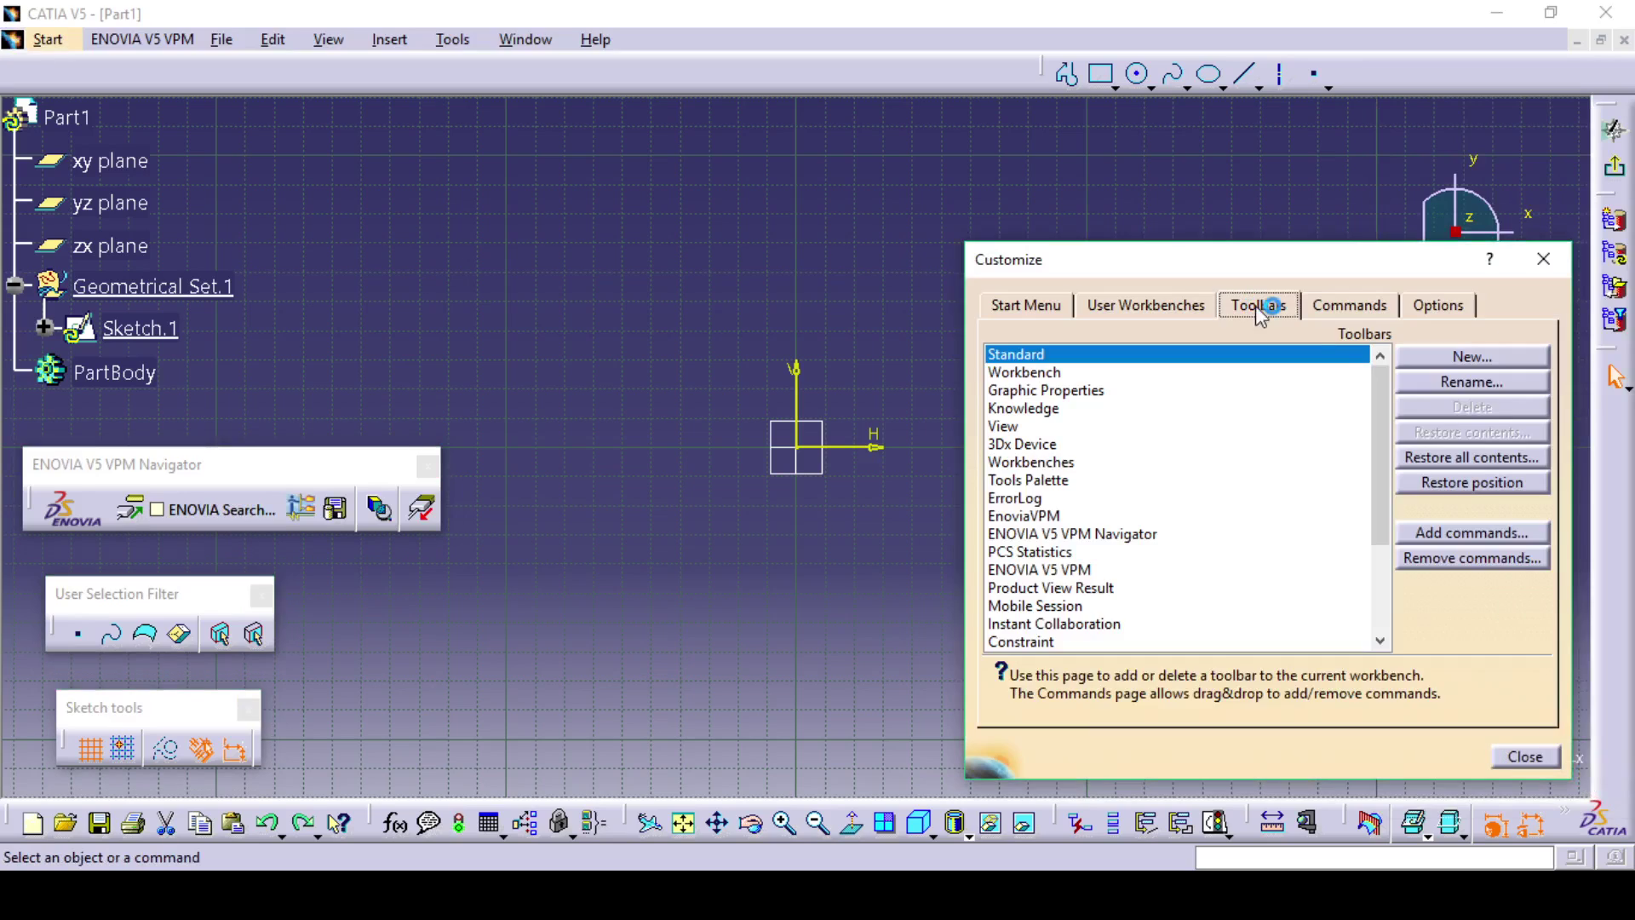
pyautogui.click(1451, 460)
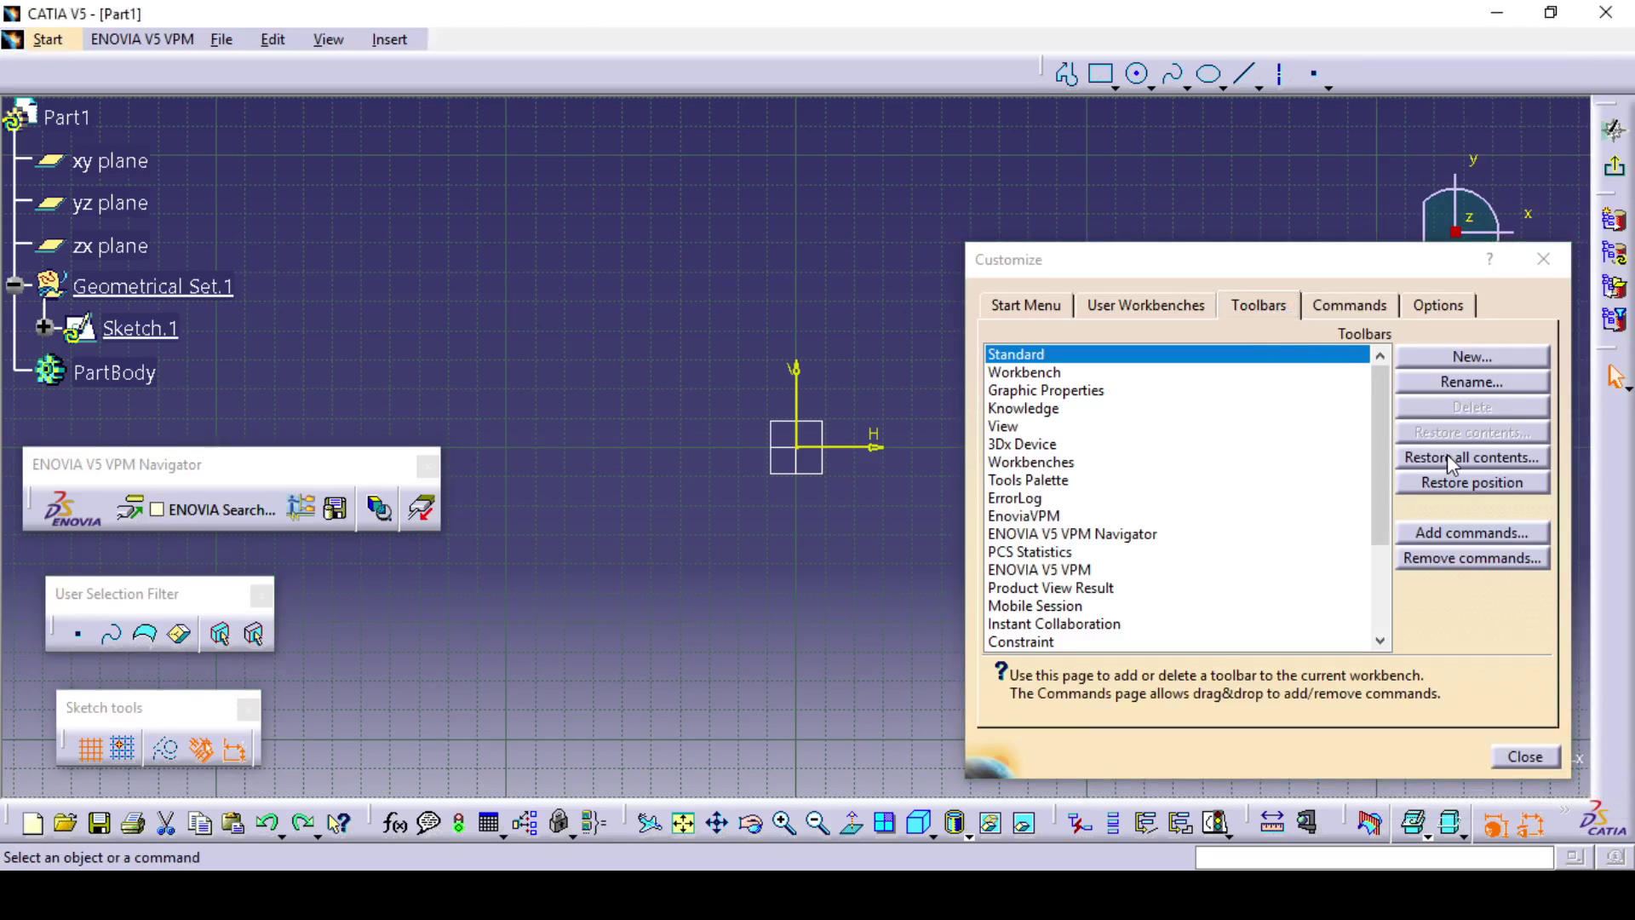
pyautogui.click(835, 508)
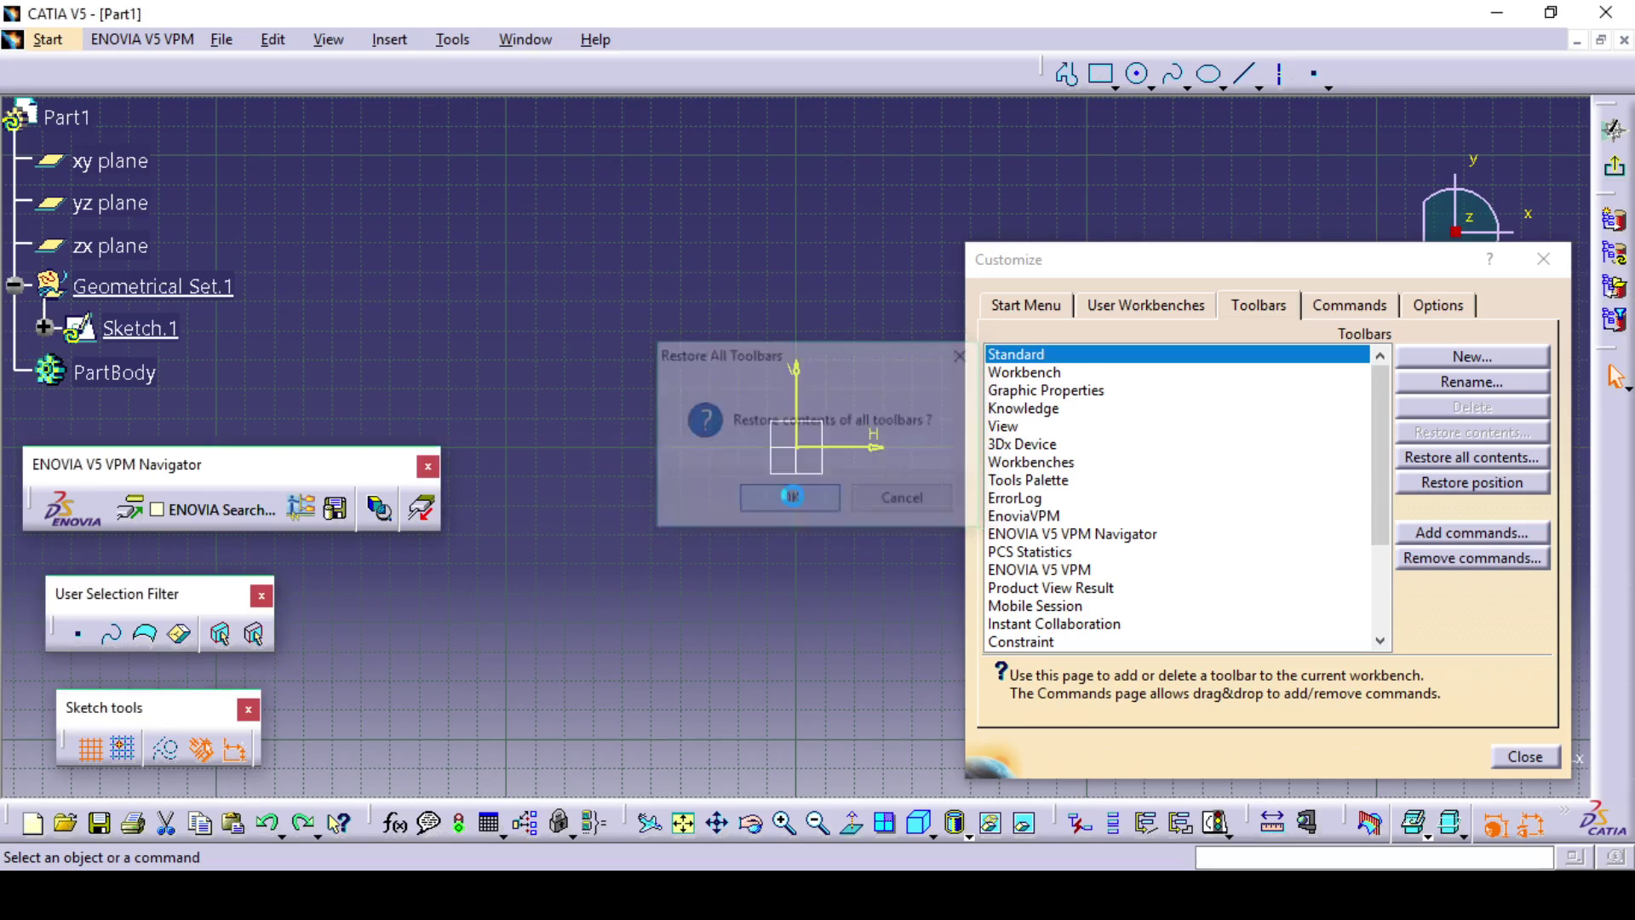
pyautogui.click(1477, 492)
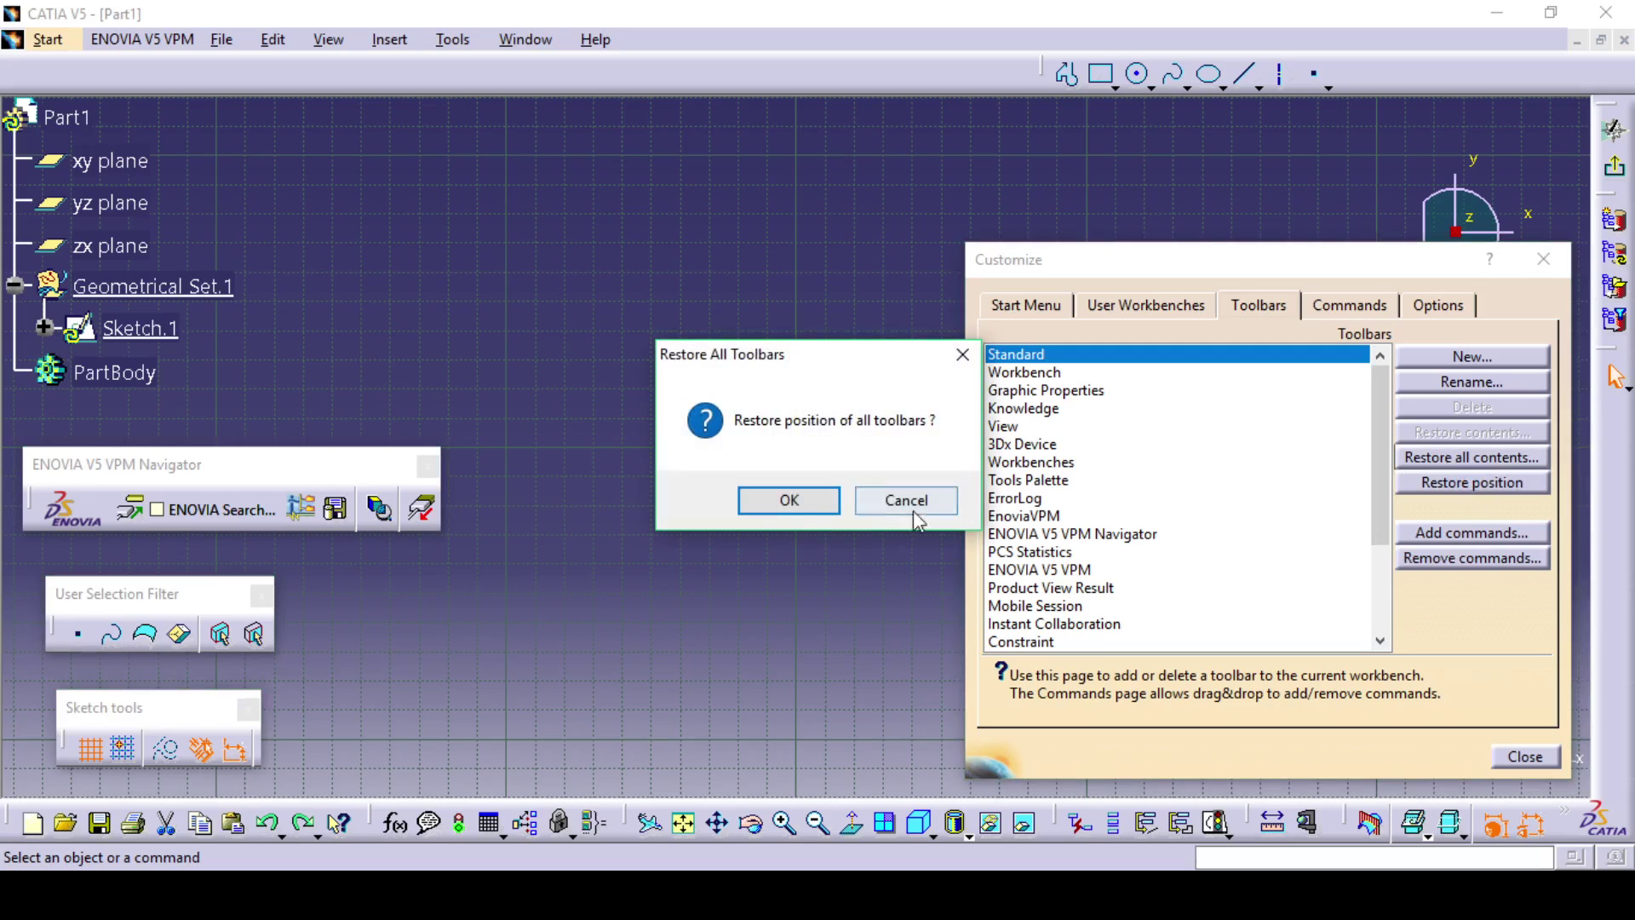
pyautogui.click(782, 504)
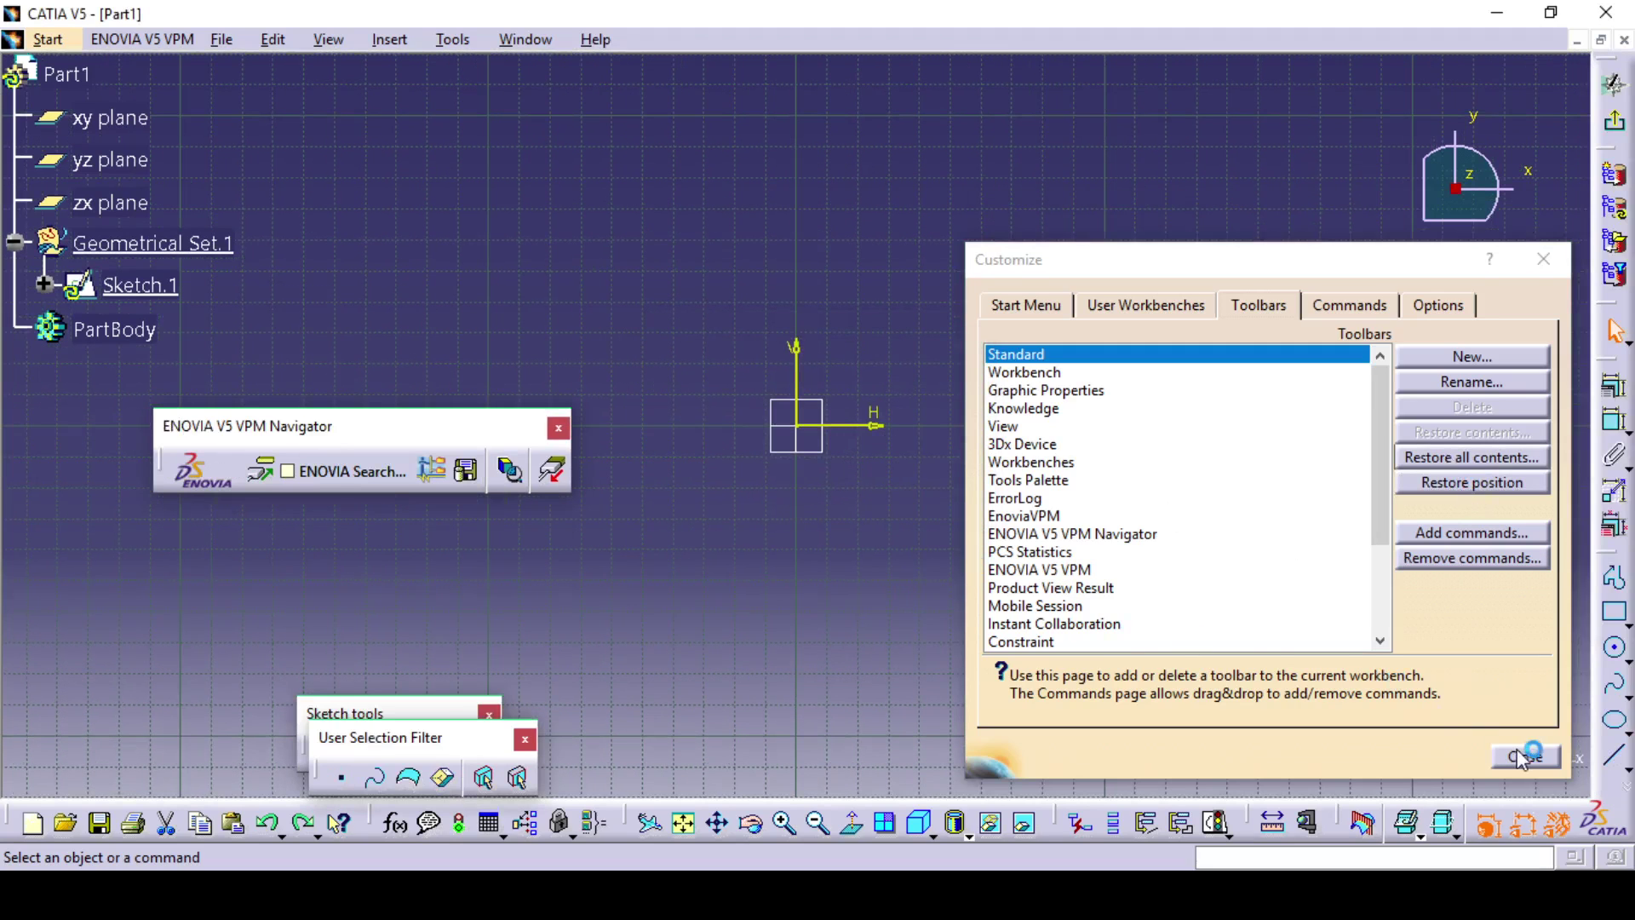
# - Close Customize and dock the Profile toolbar horizontally in the top row
pyautogui.click(1525, 757)
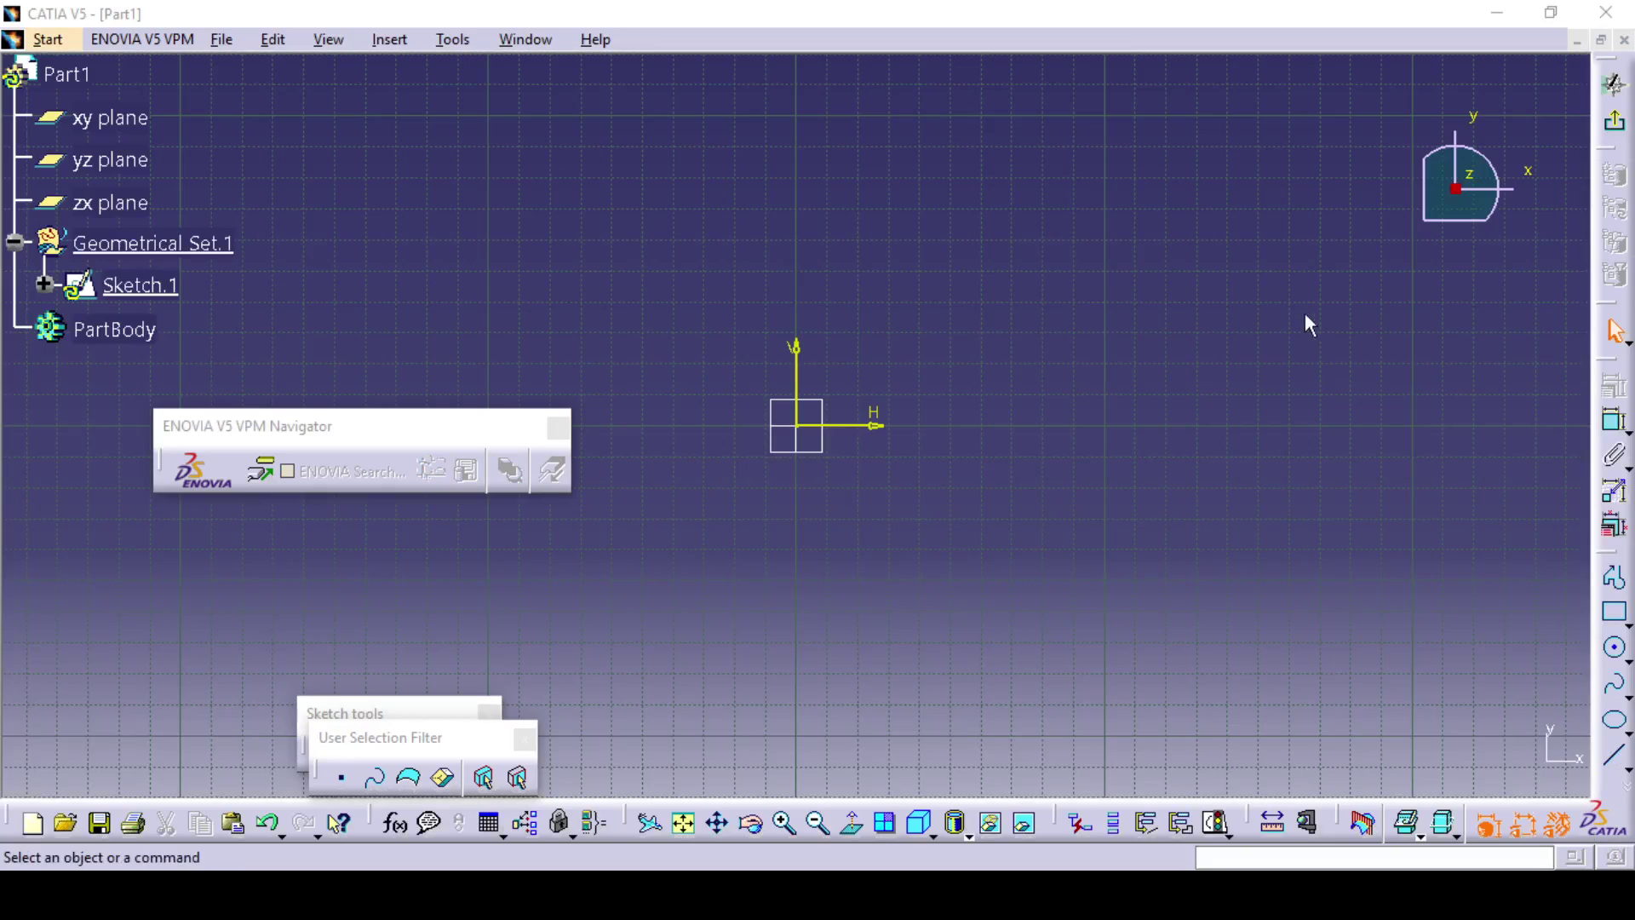
pyautogui.moveTo(1607, 555); pyautogui.dragTo(1141, 110)
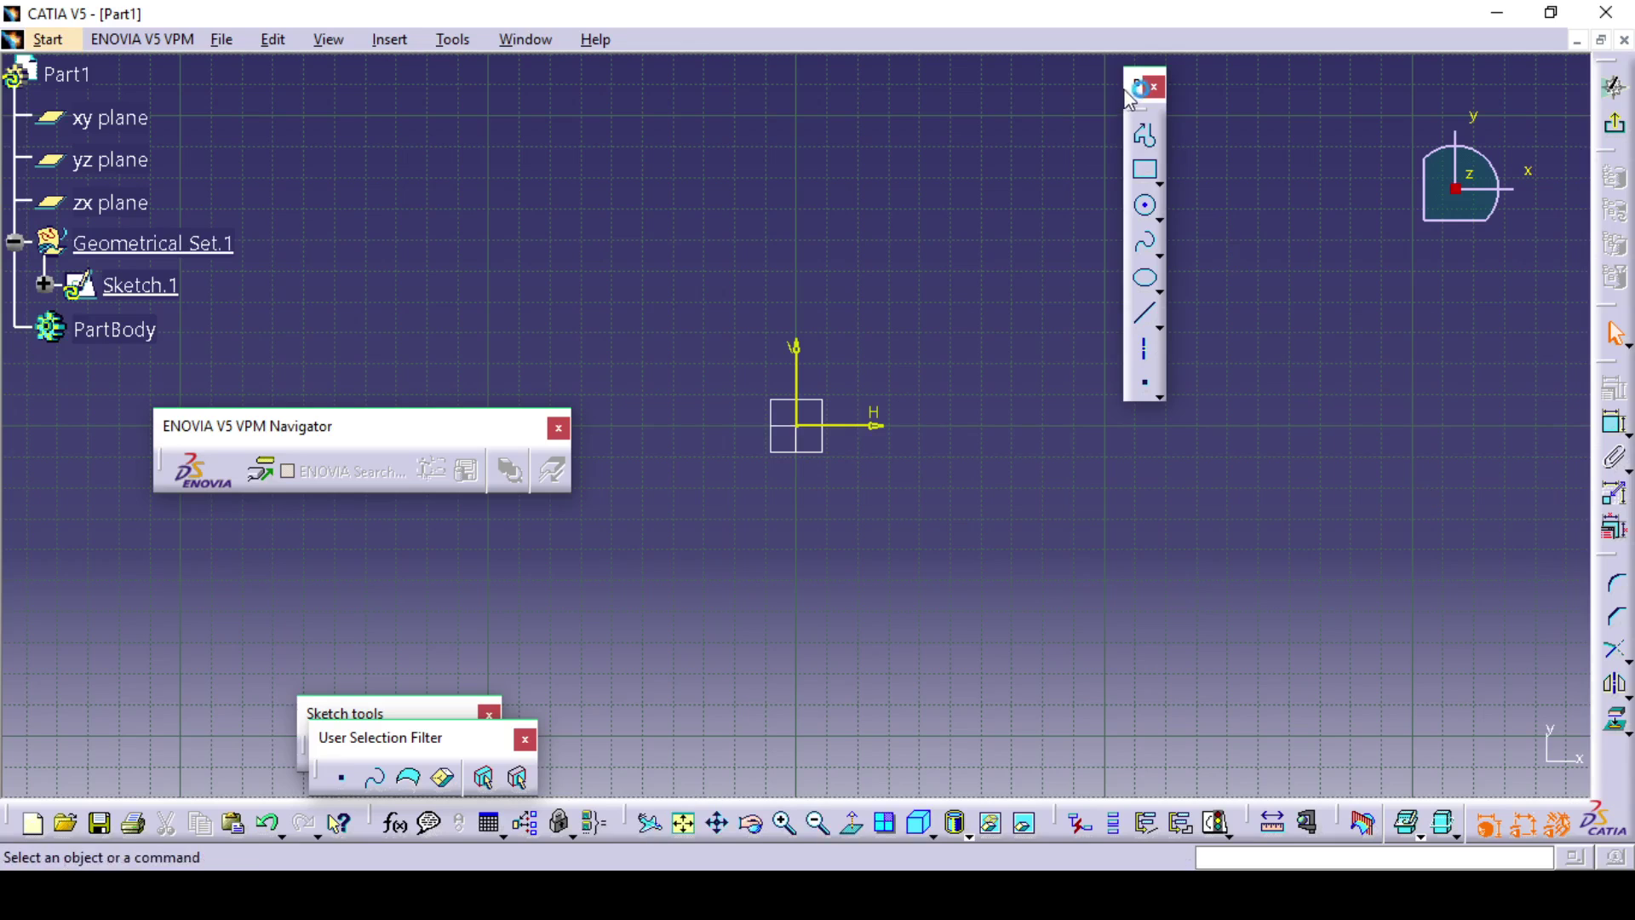
pyautogui.click(1175, 132)
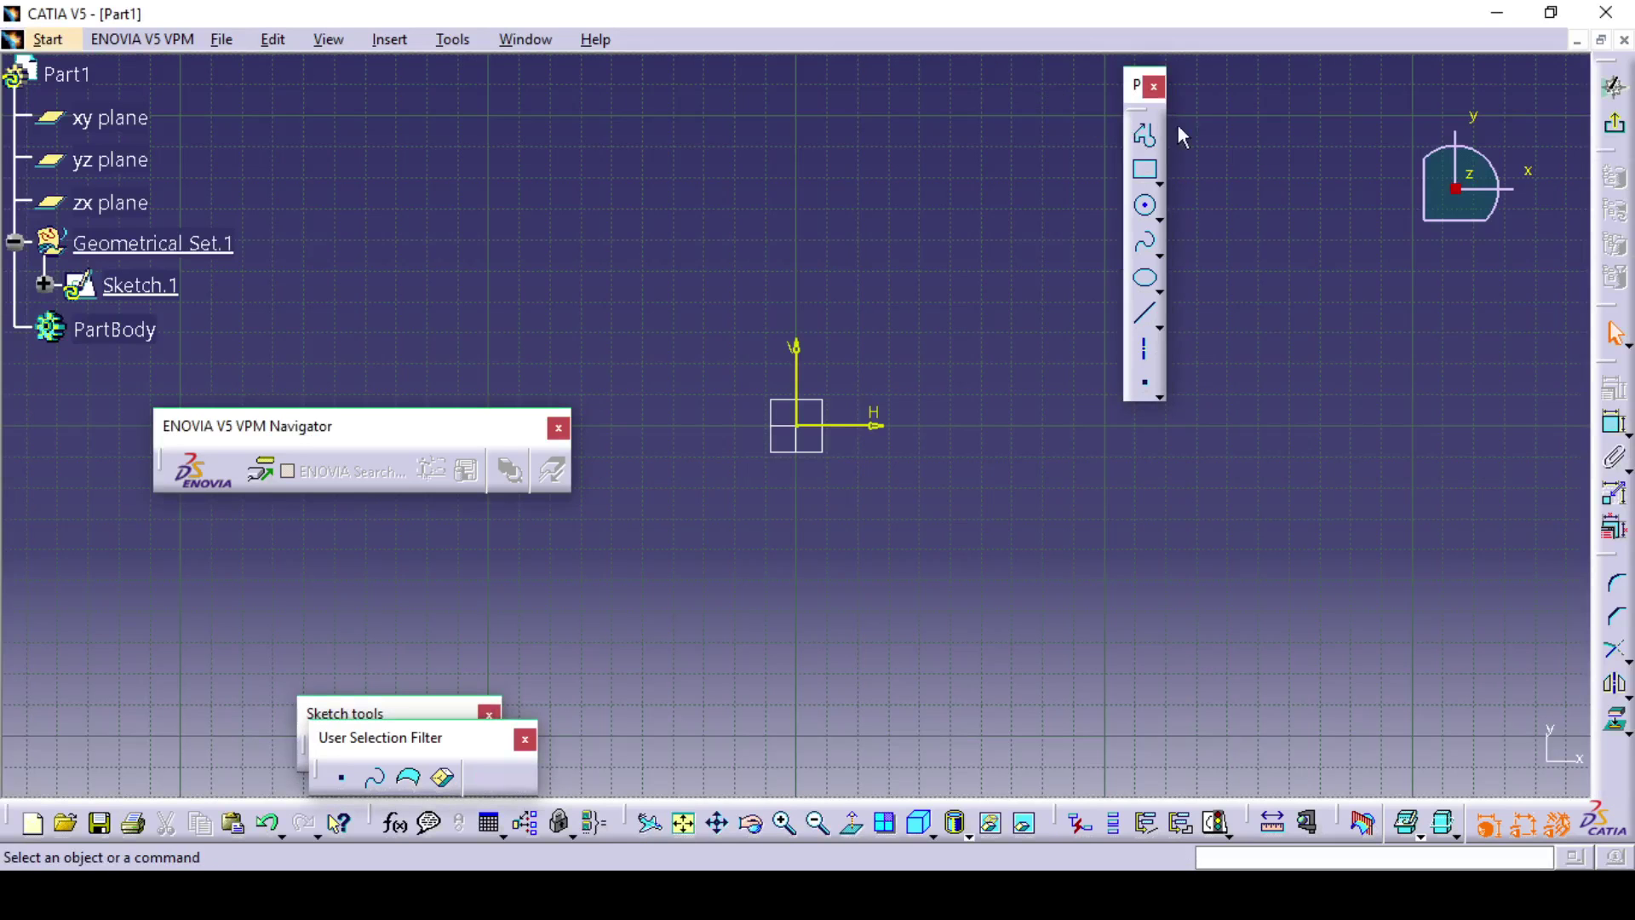
pyautogui.moveTo(1137, 85); pyautogui.dragTo(1064, 44)
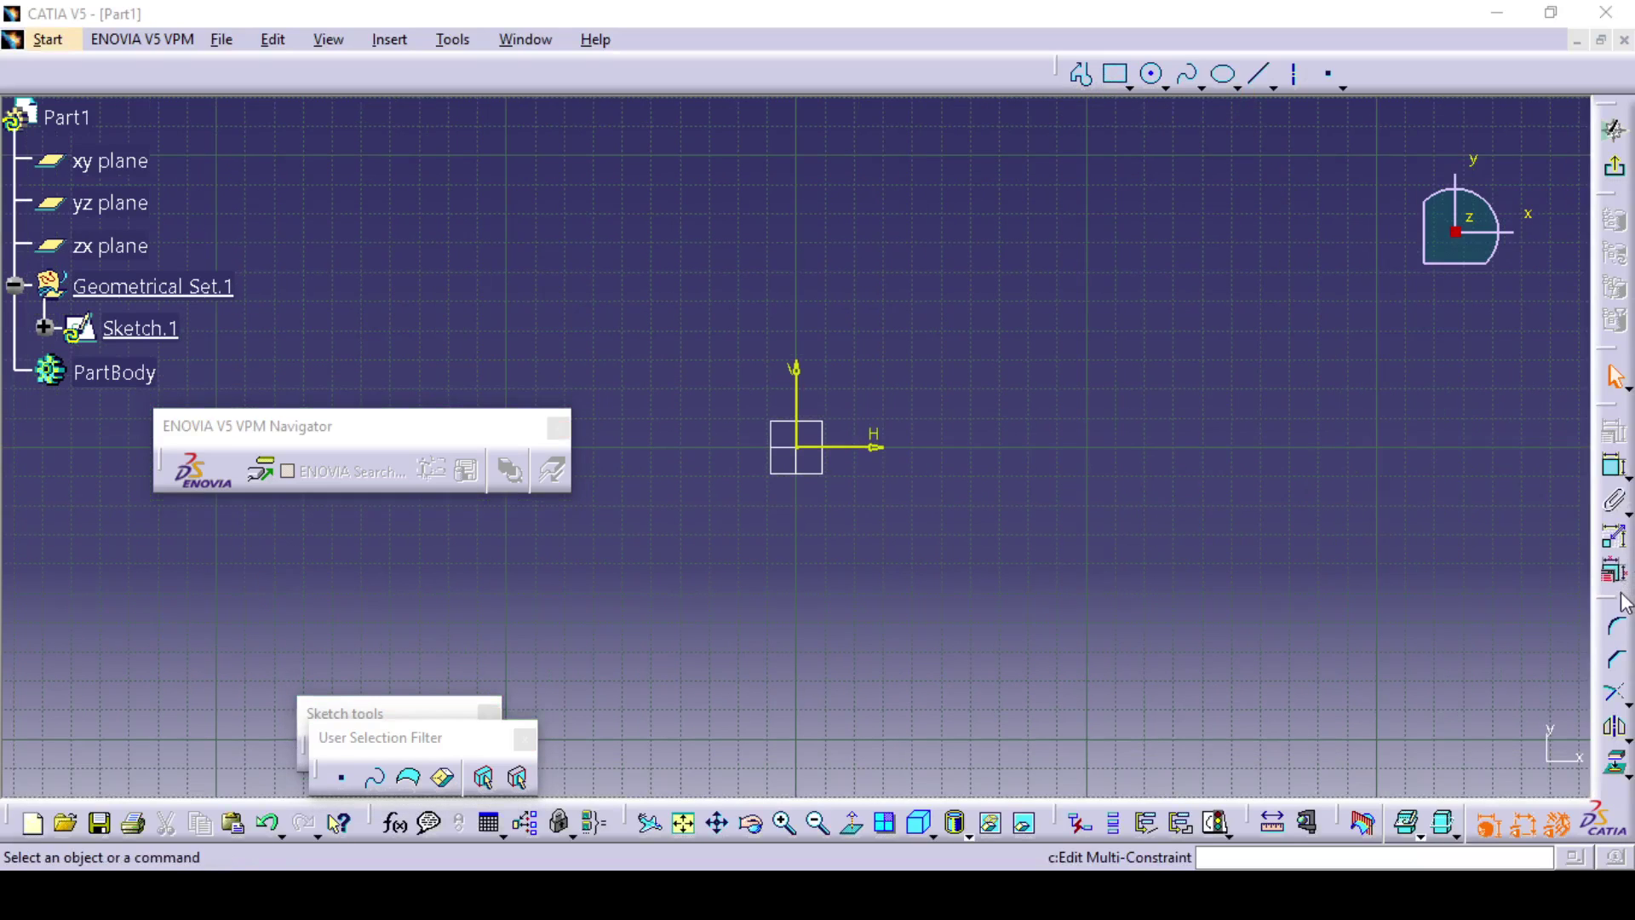
# - Dock the corner, trim and mirror toolbar beside Profile and reposition the selection filter toolbar
pyautogui.moveTo(1615, 607); pyautogui.dragTo(744, 70)
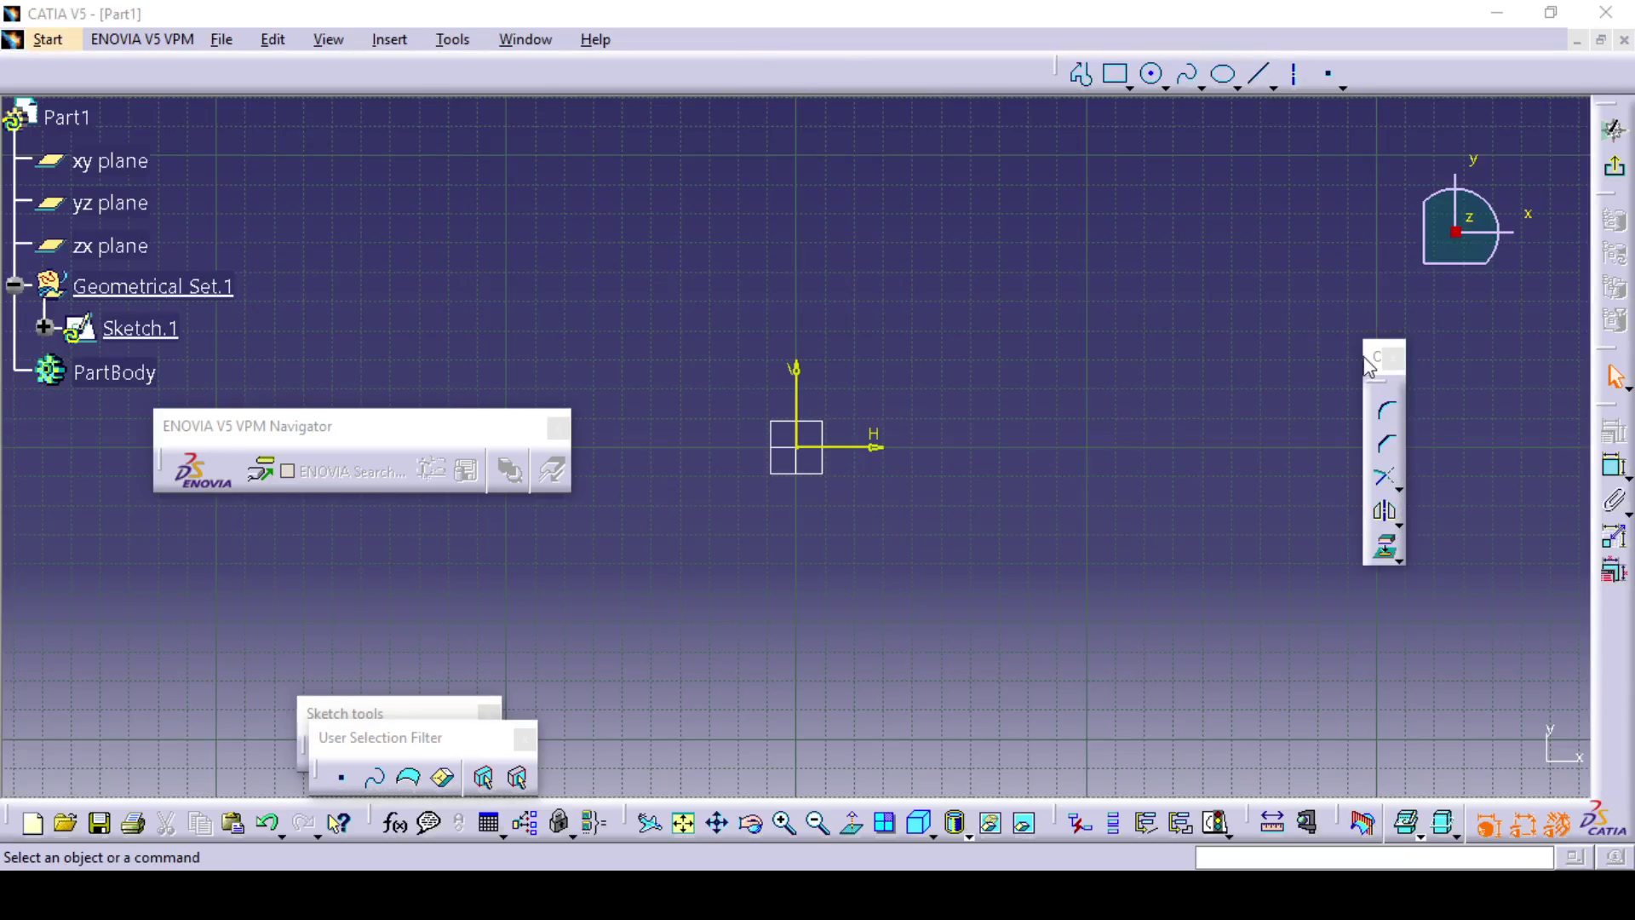
pyautogui.moveTo(1368, 366); pyautogui.dragTo(814, 53)
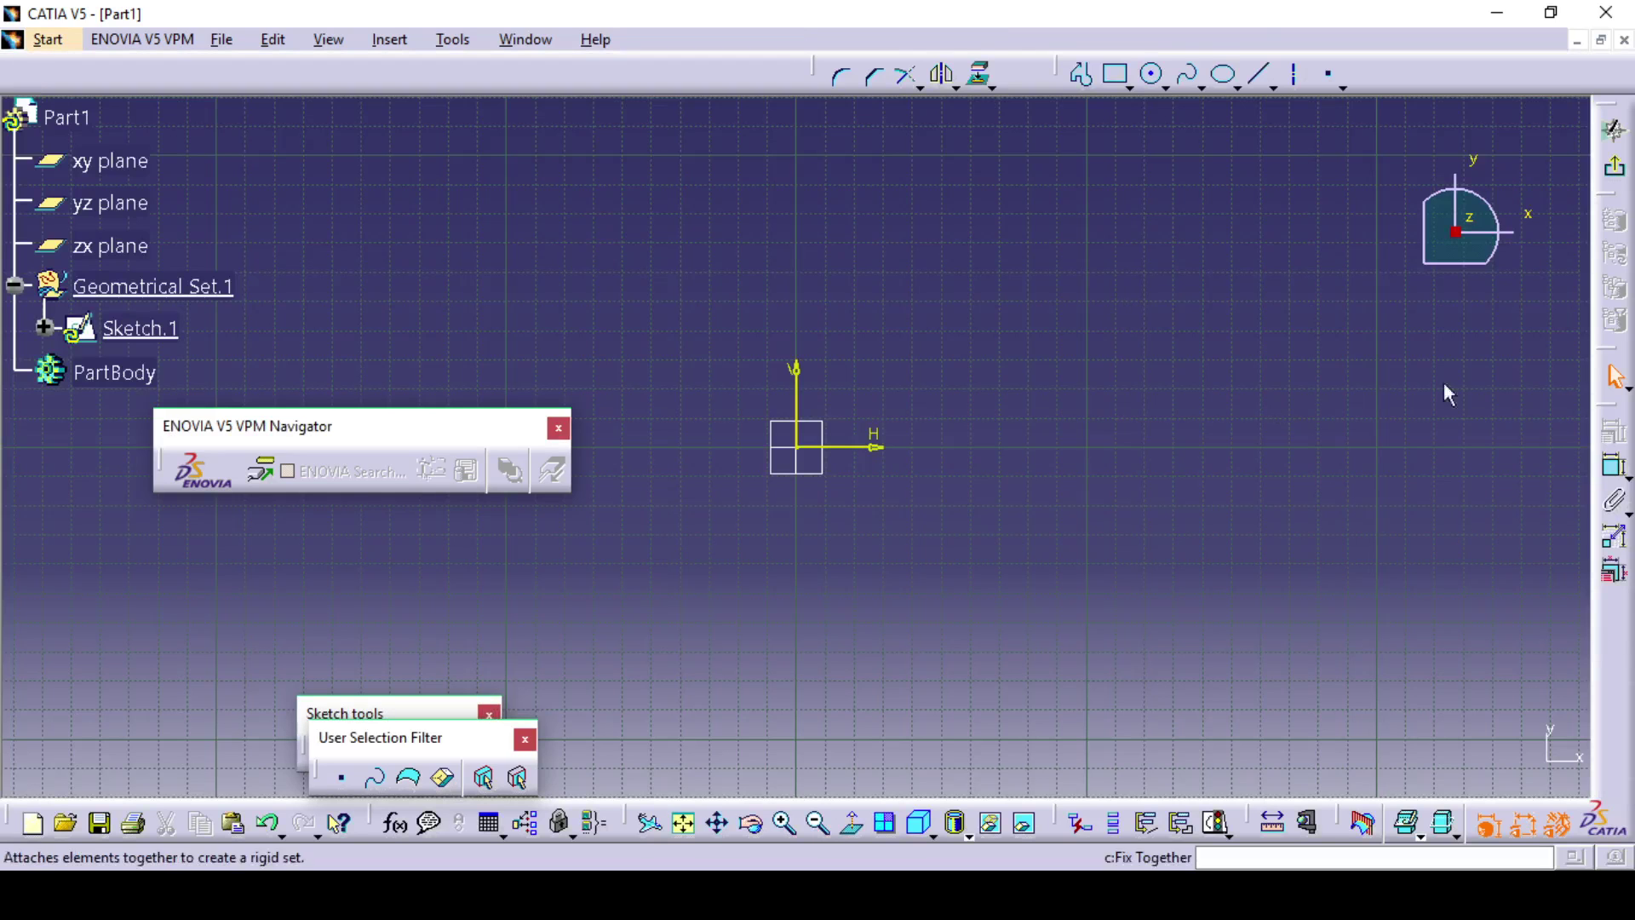
pyautogui.moveTo(380, 753); pyautogui.dragTo(223, 548)
pyautogui.click(381, 743)
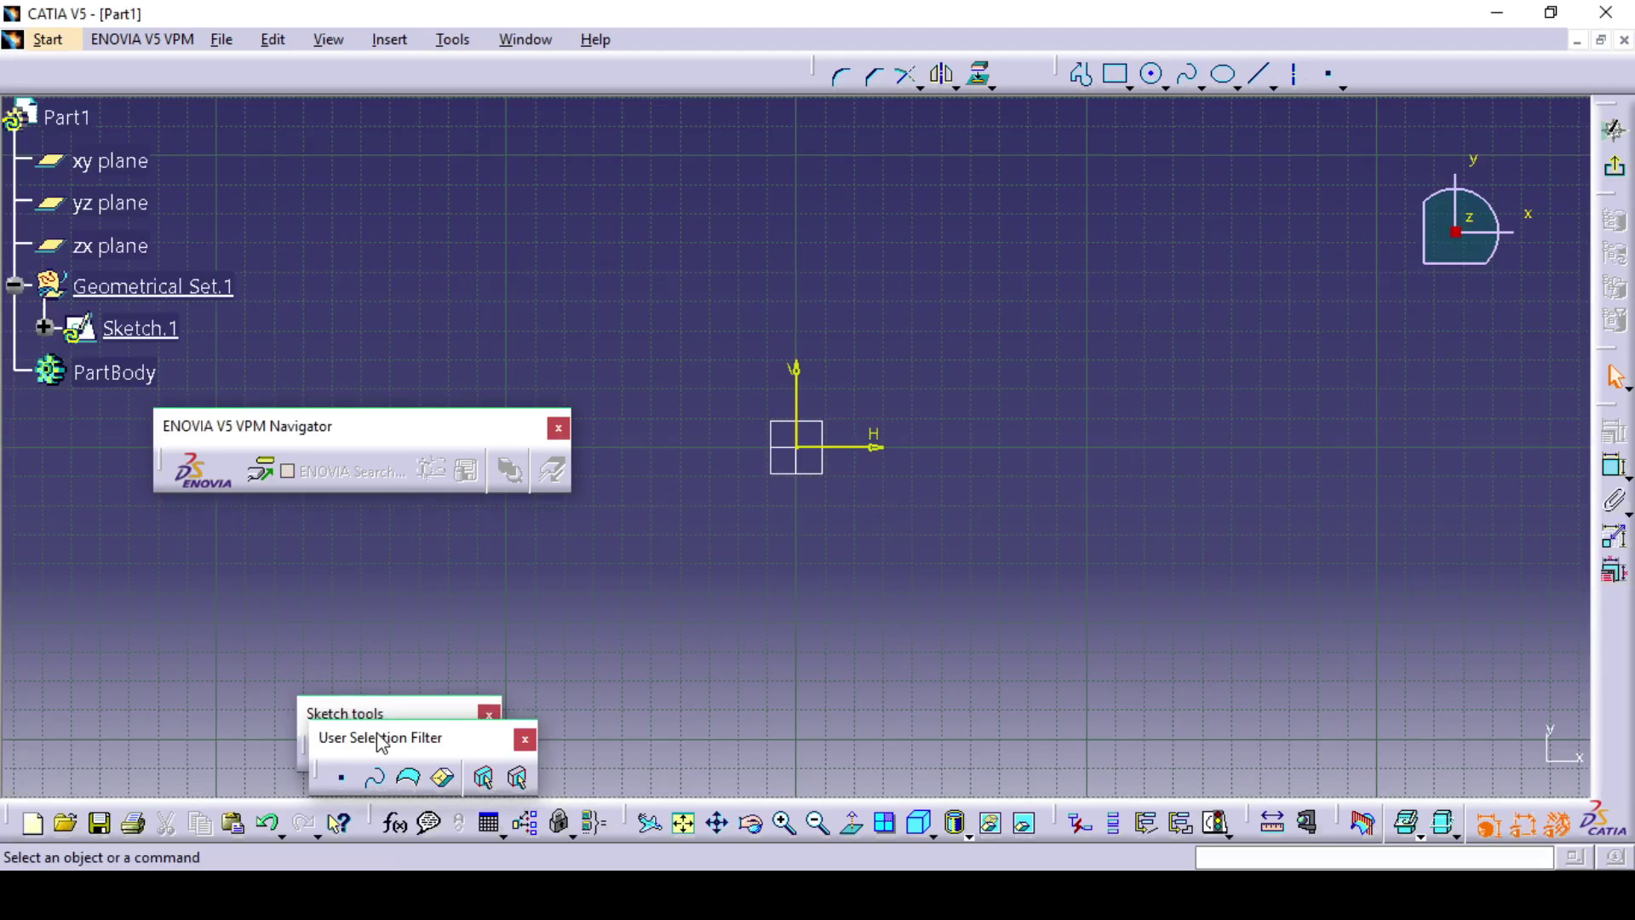